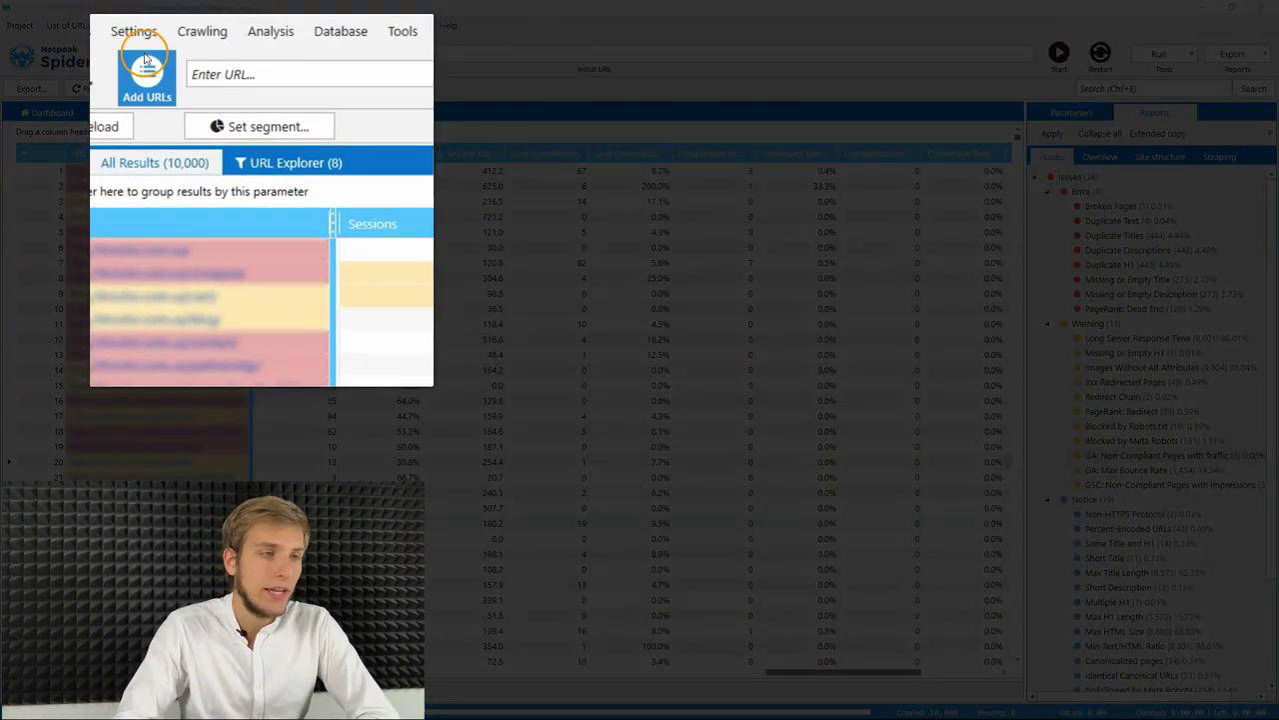
Step: Open the Google Analytics & Search Console settings and review the Google Analytics account, property, view and goal names
click(134, 31)
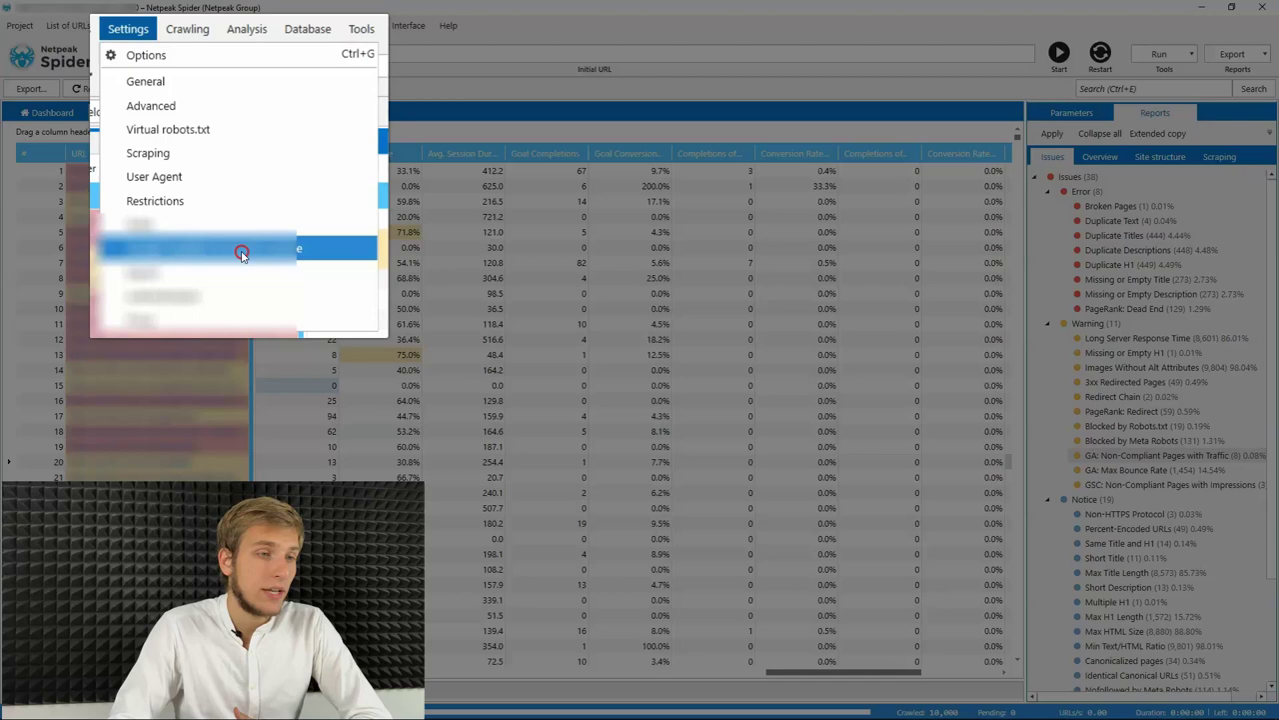
click(264, 285)
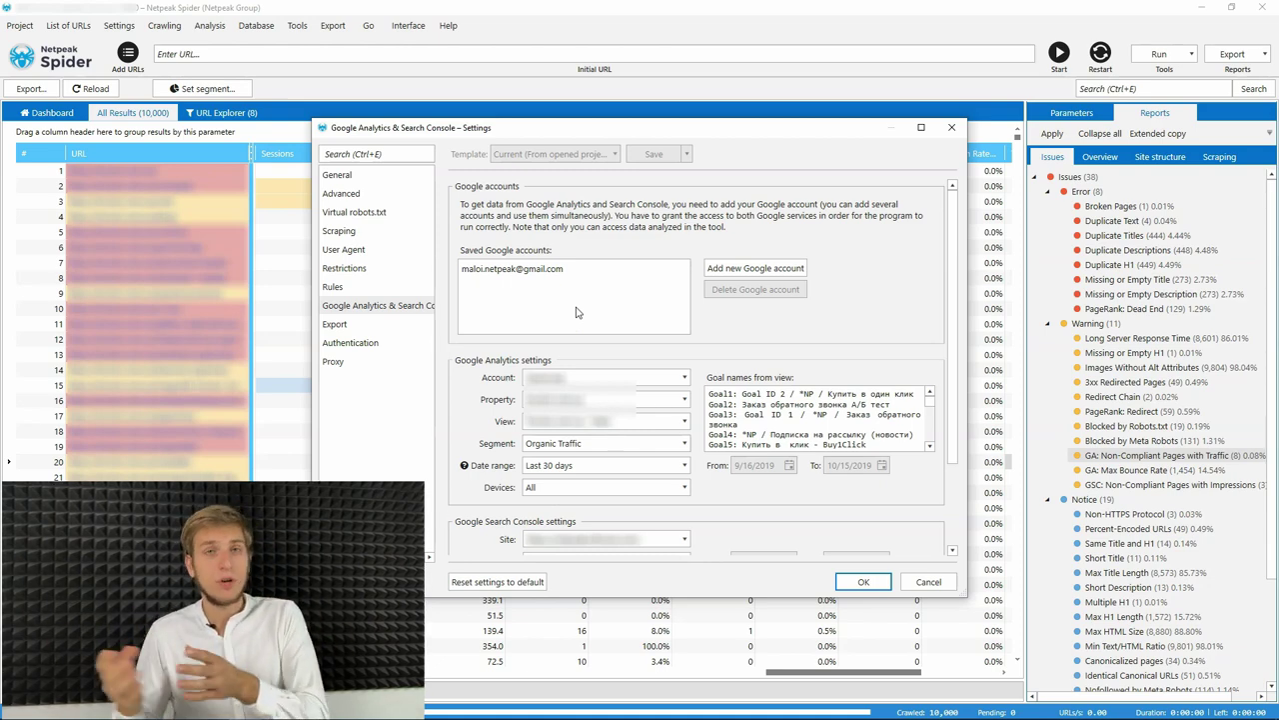
click(600, 376)
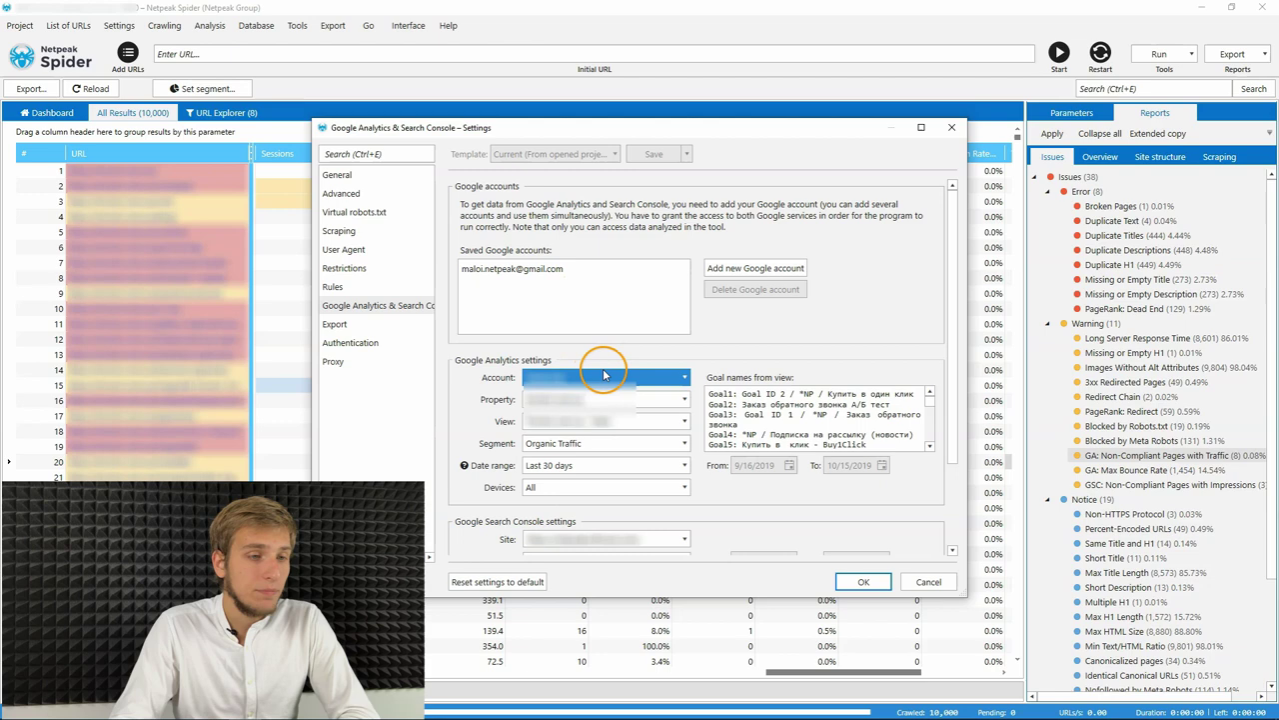
scroll(522, 380, down, 1)
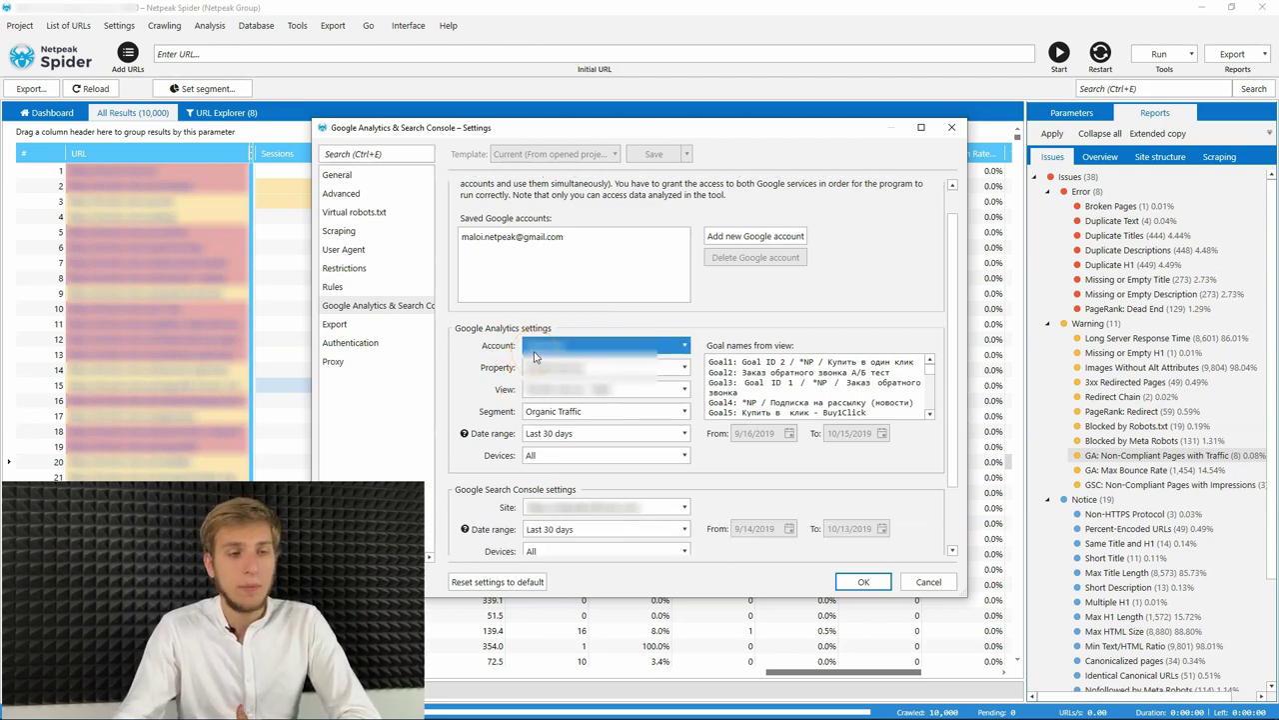
click(540, 370)
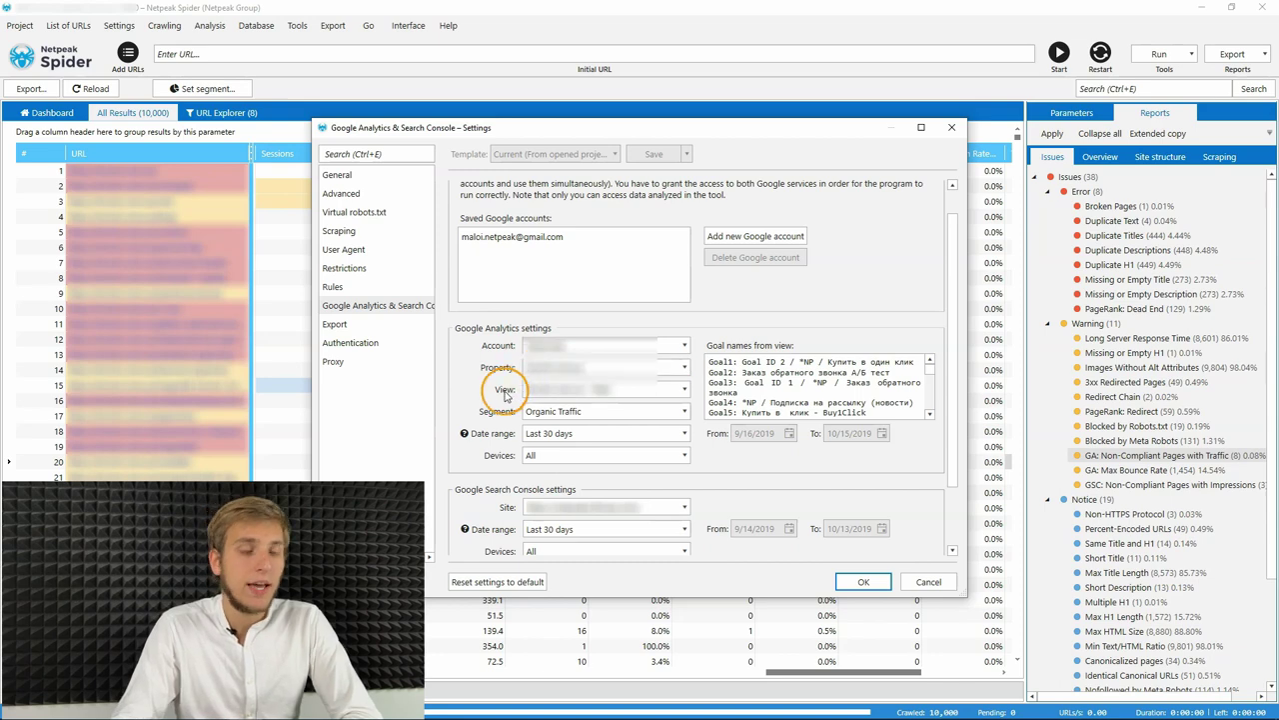
click(543, 390)
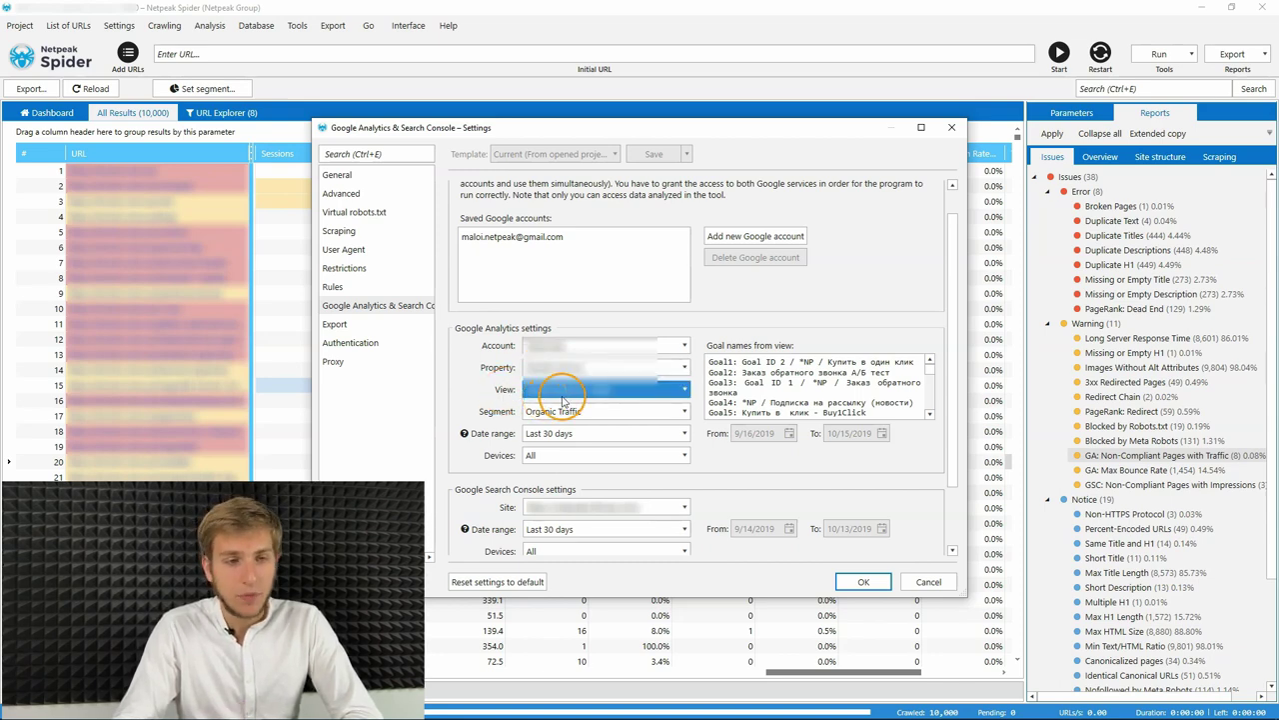
click(722, 345)
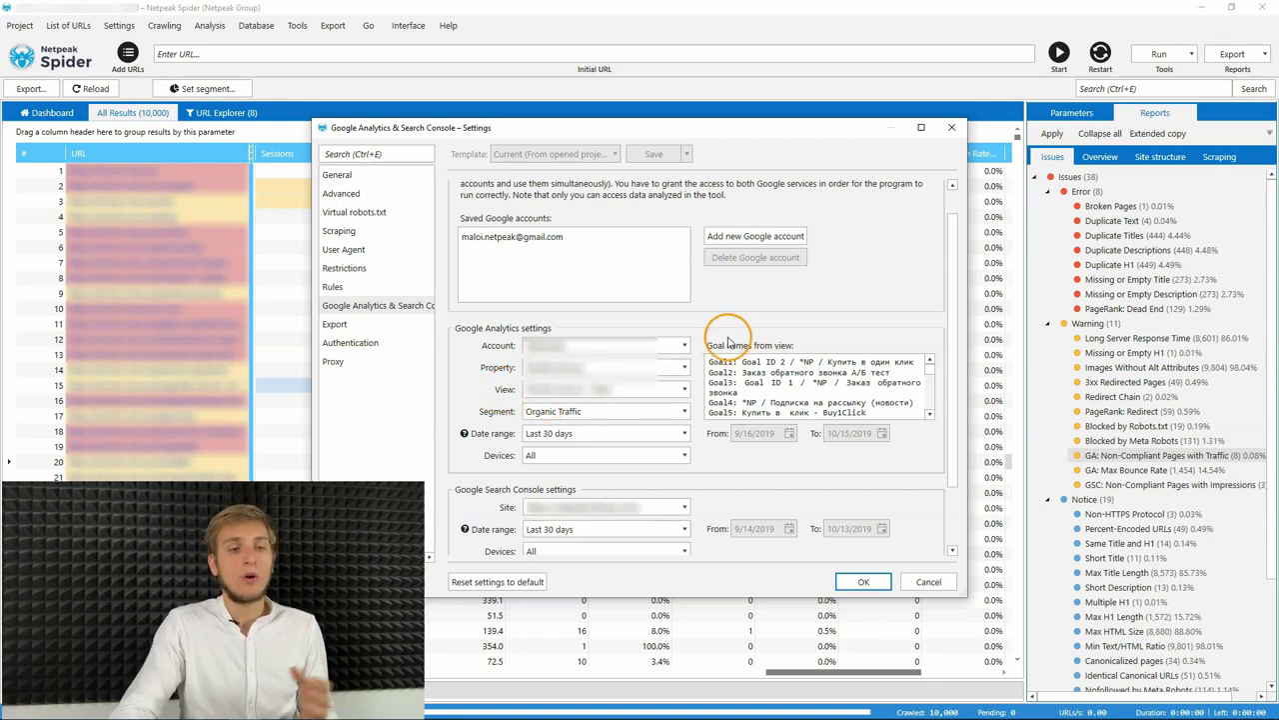
click(730, 372)
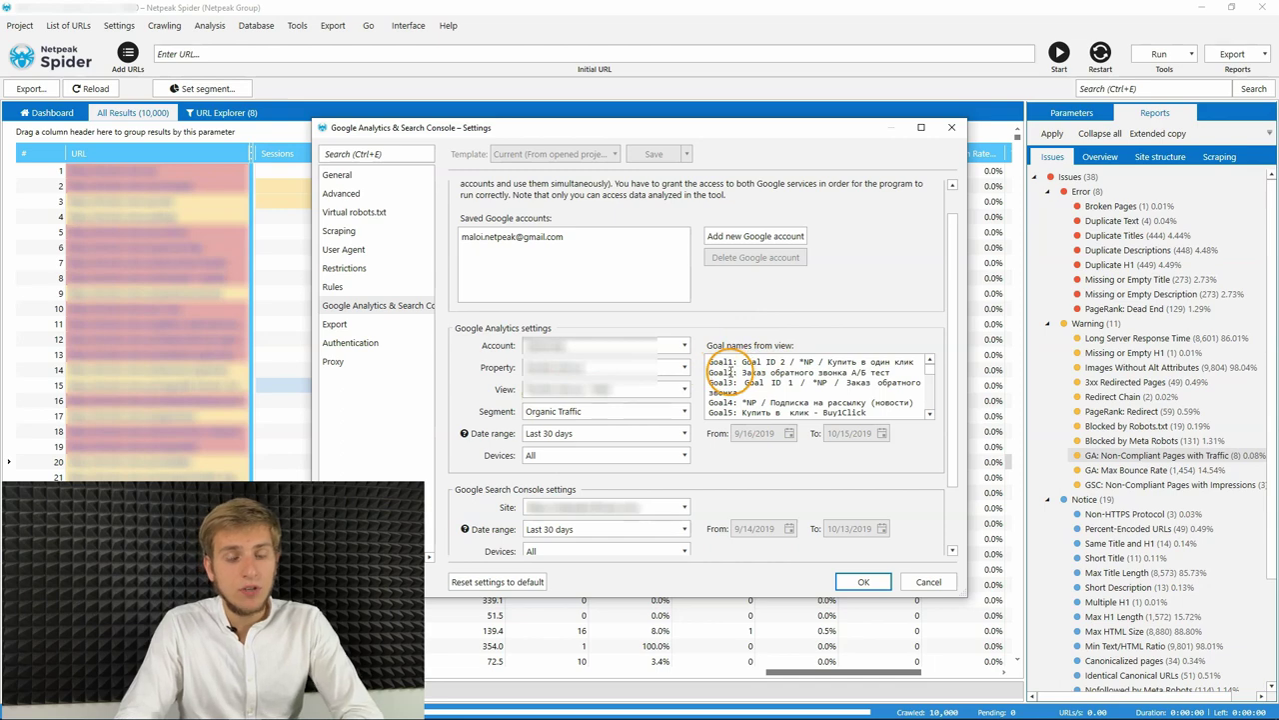
Step: Set the date range in the Google Analytics settings to Custom
click(534, 436)
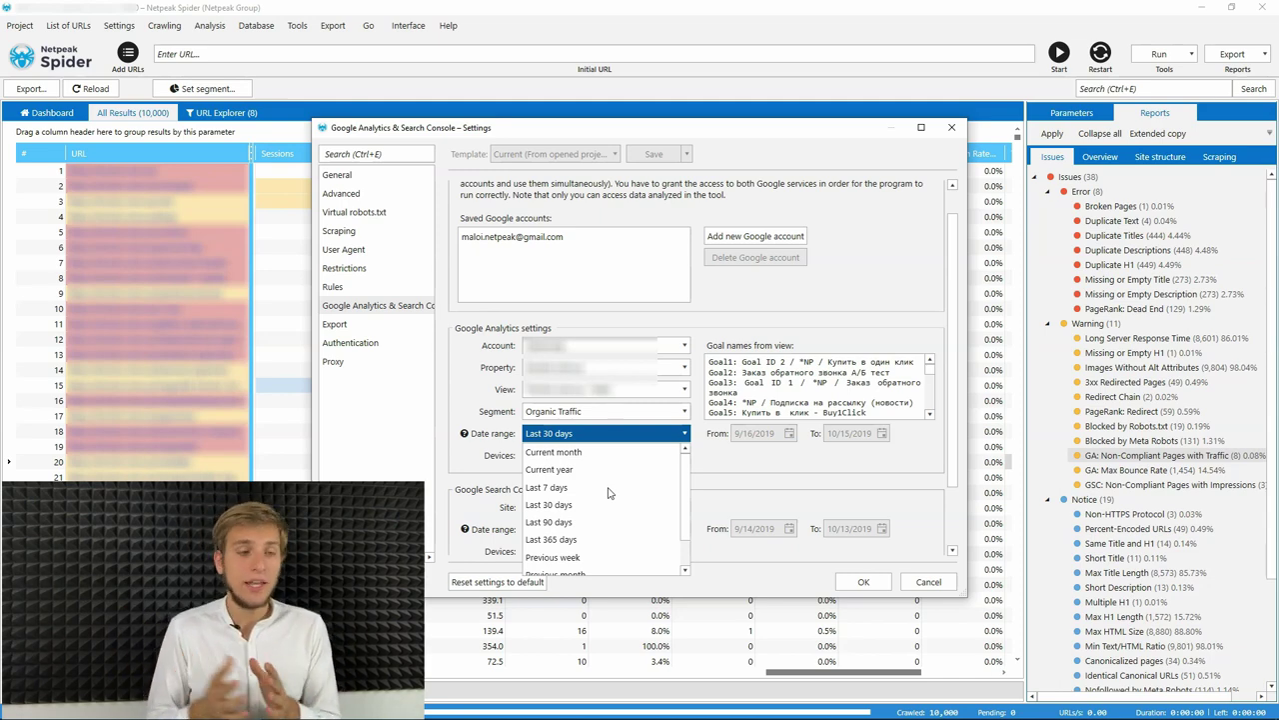
scroll(600, 519, down, 1)
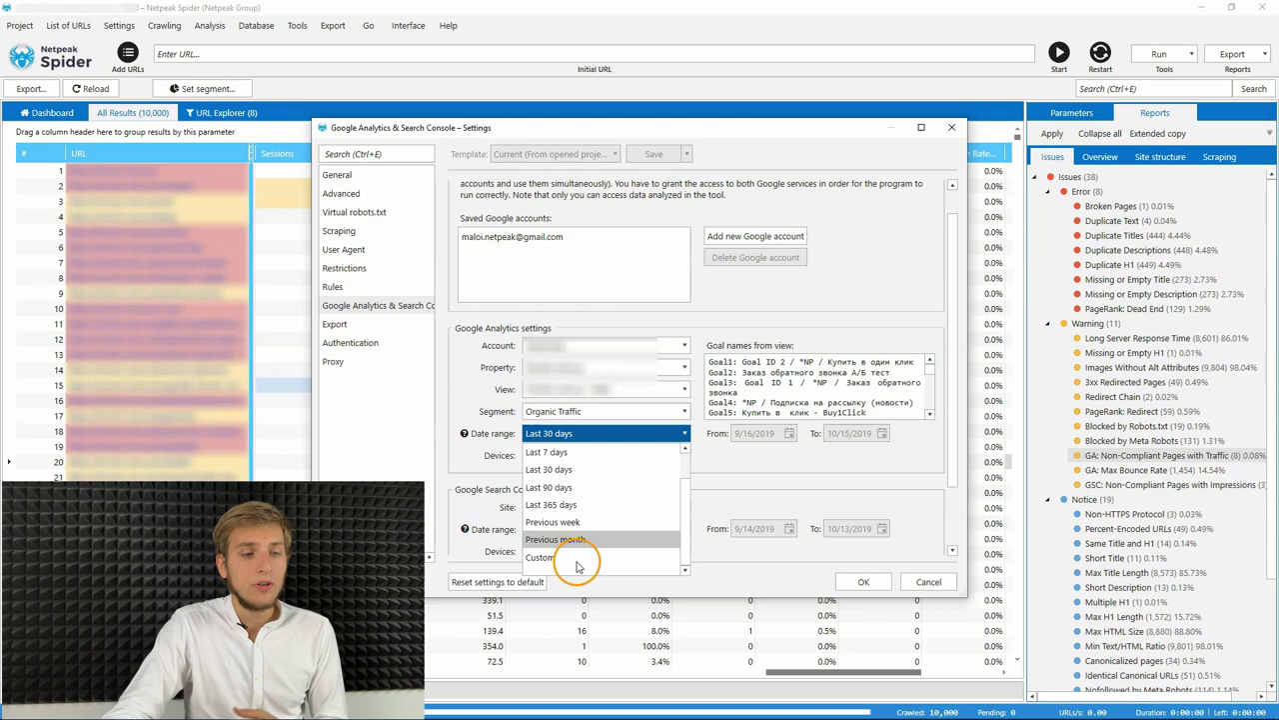
click(575, 563)
click(728, 443)
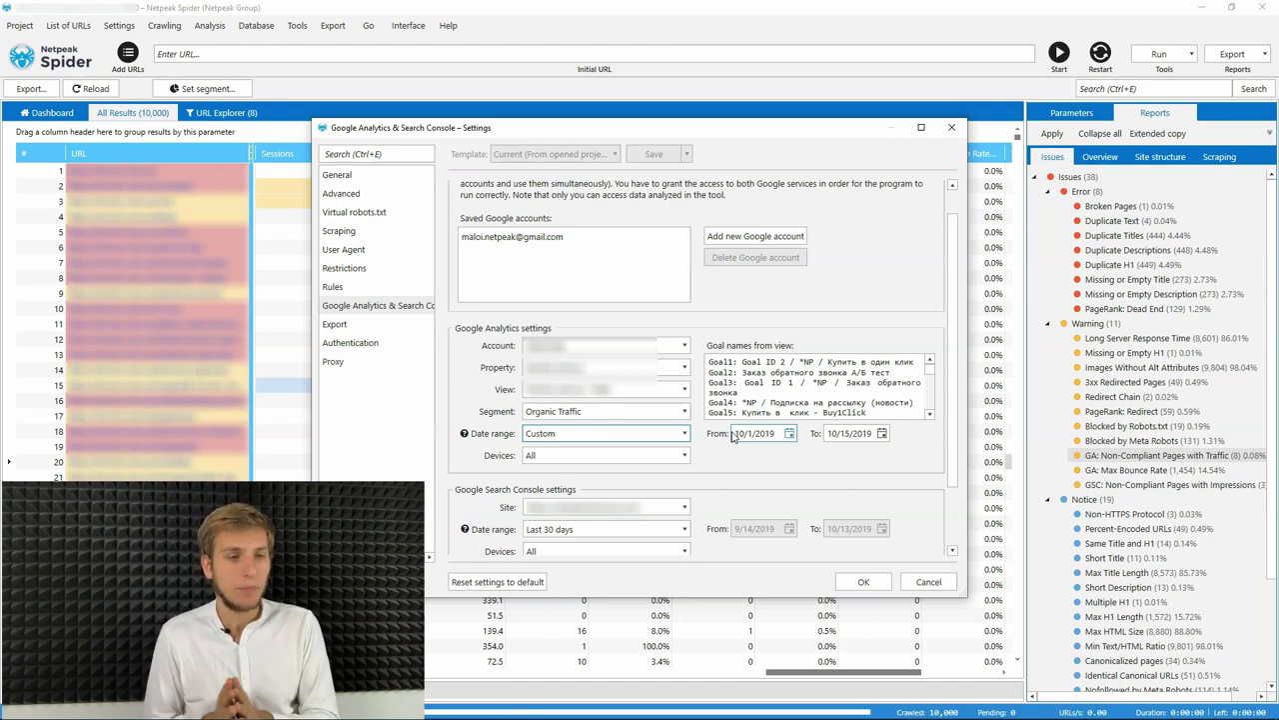
Step: Review the Google Analytics devices option and the Search Console site, date range, devices and country options
scroll(508, 449, down, 2)
click(530, 392)
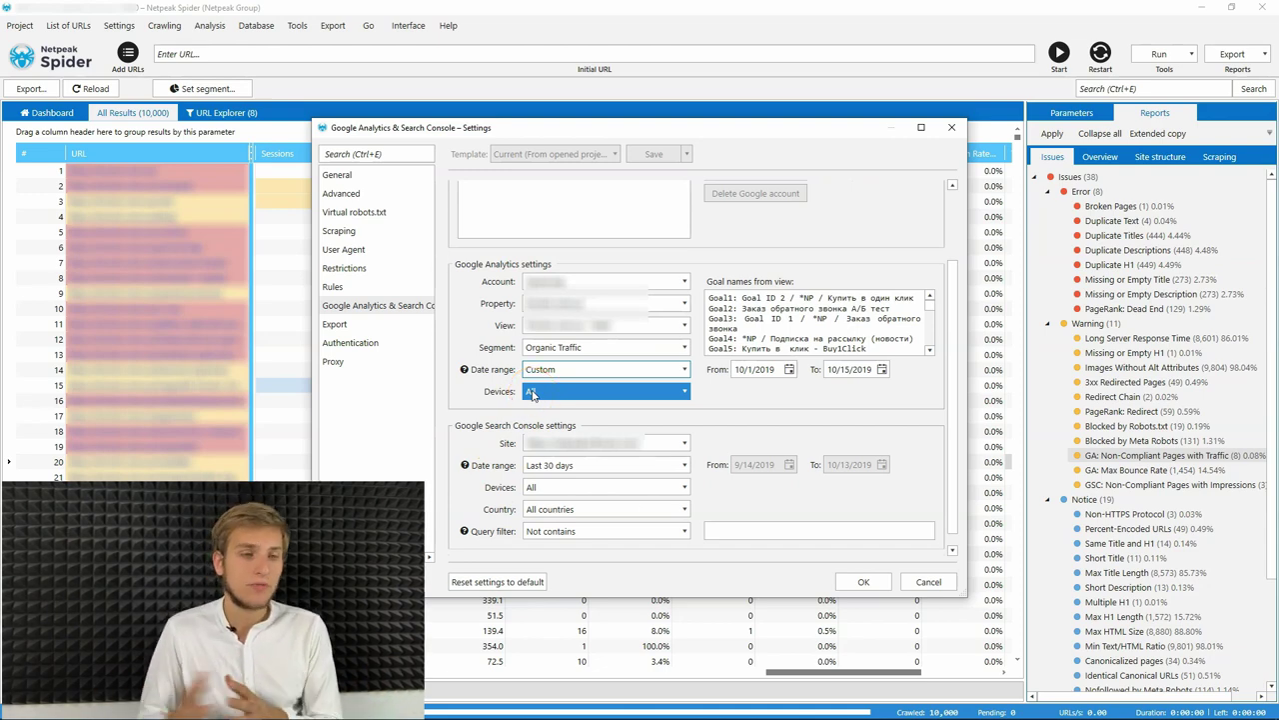
scroll(575, 388, down, 1)
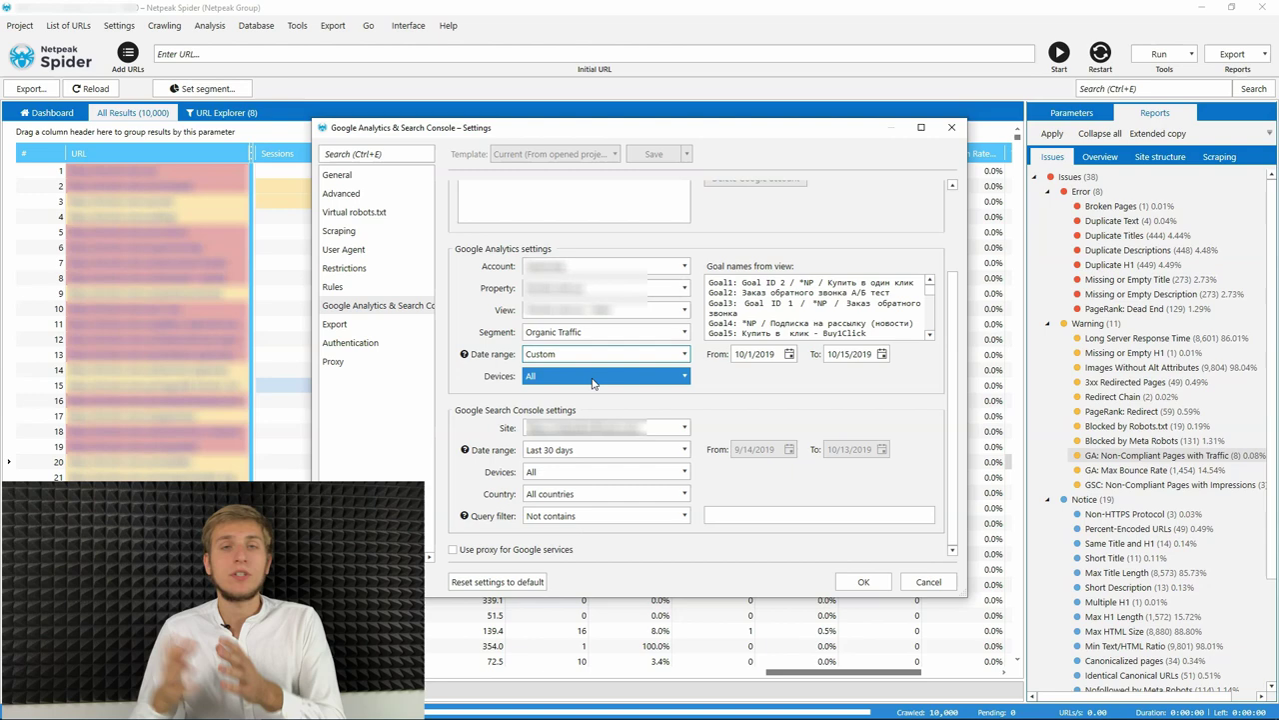
click(695, 404)
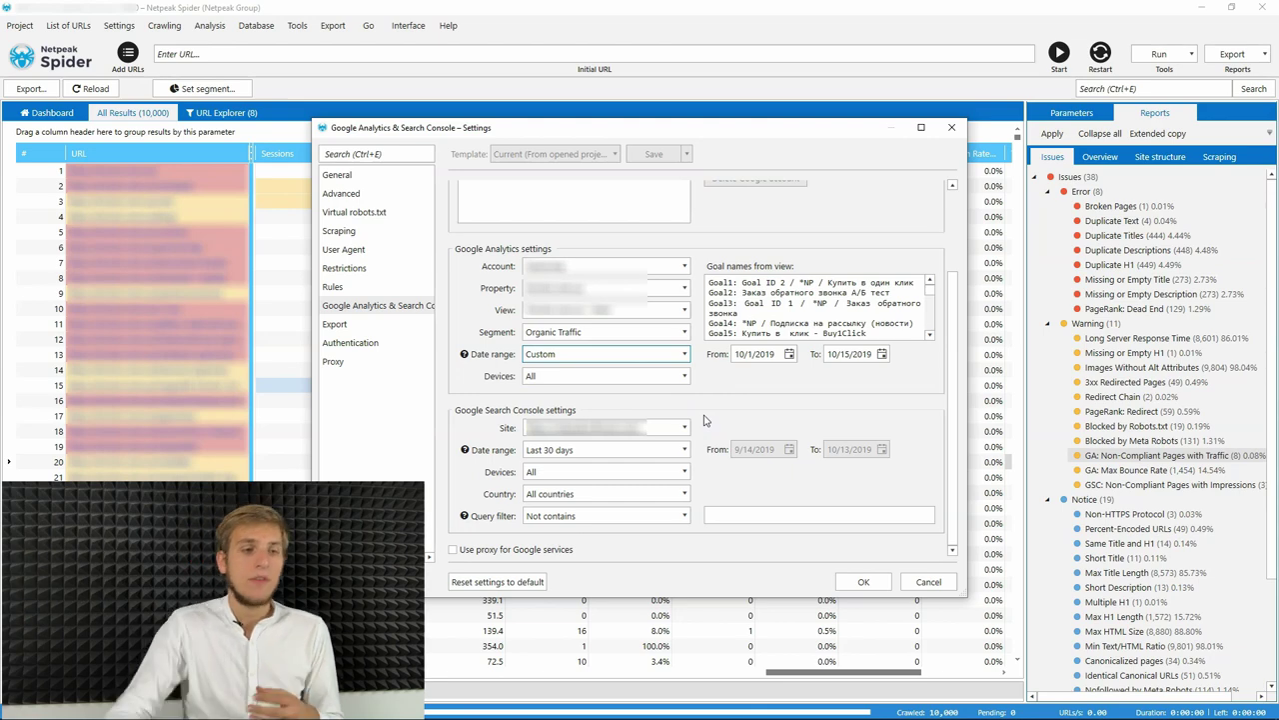
click(691, 423)
click(786, 393)
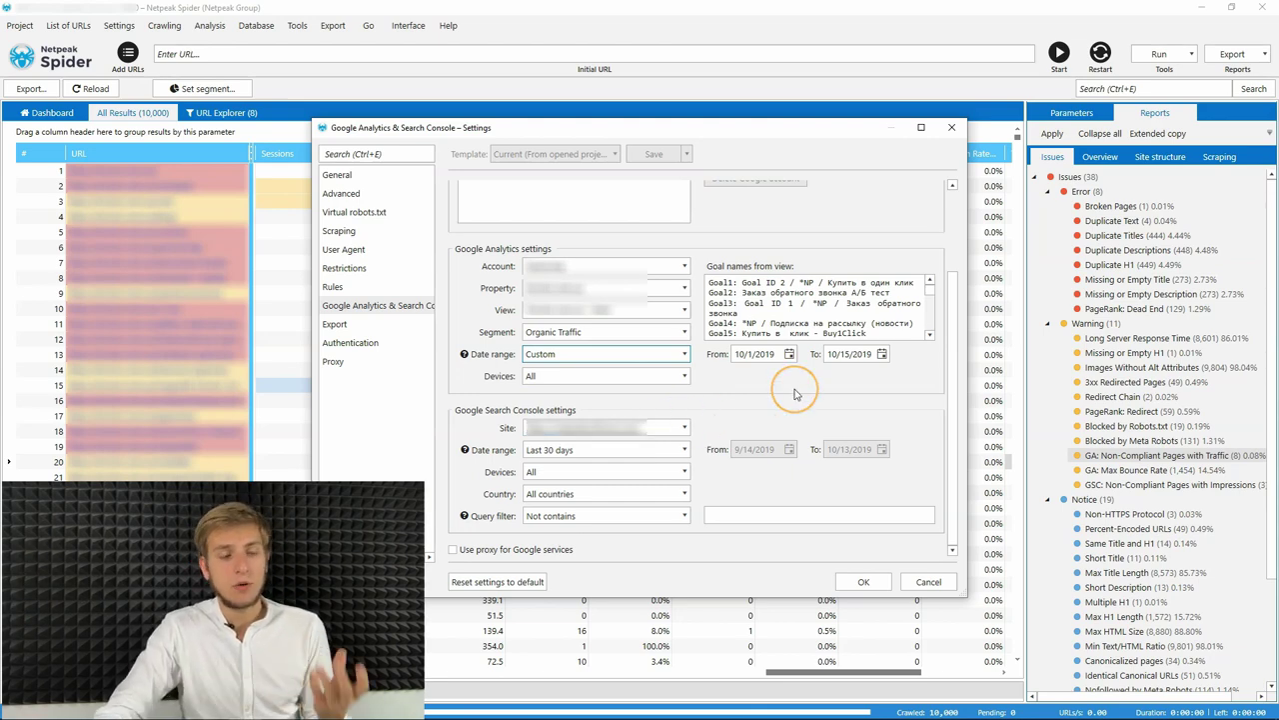
click(841, 373)
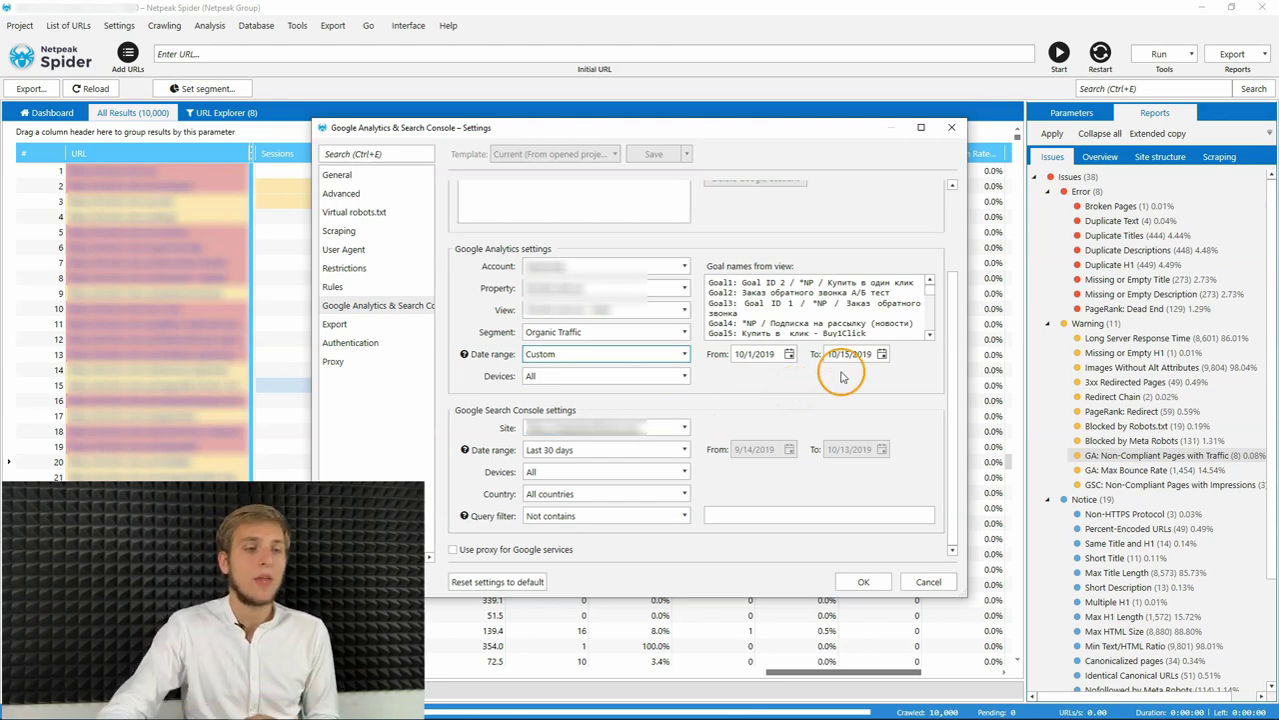
click(614, 450)
click(650, 472)
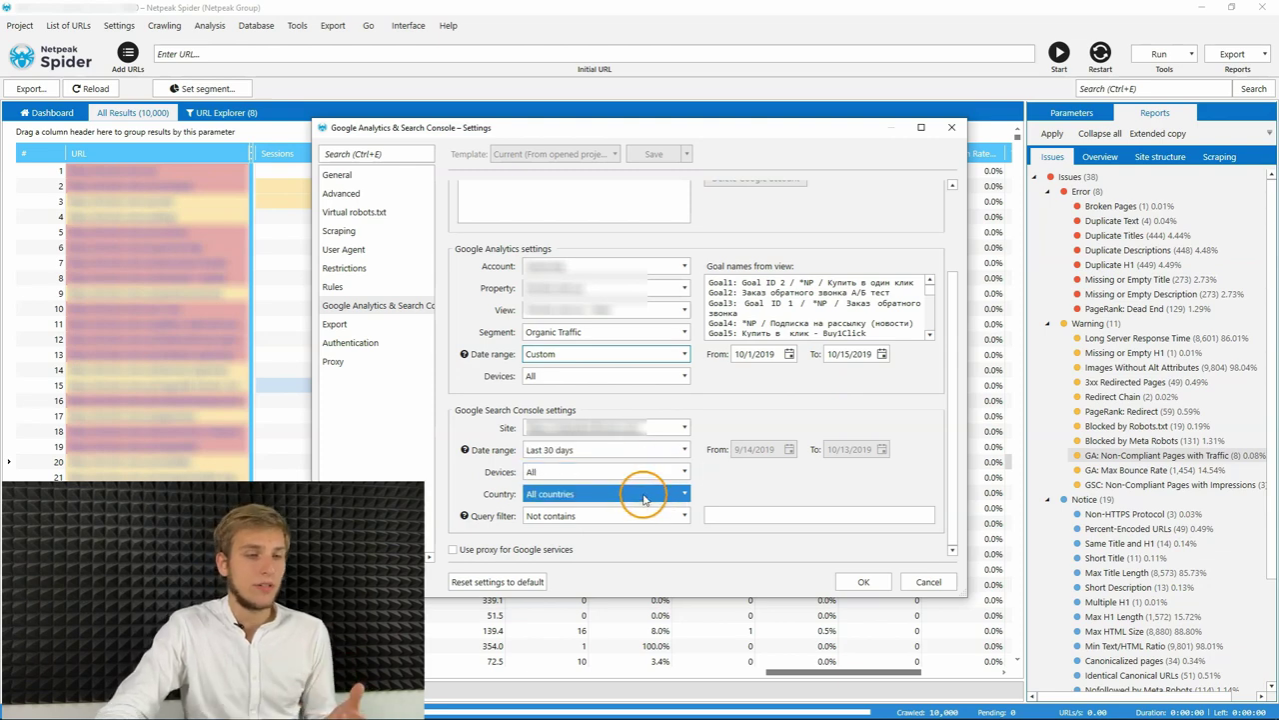
click(699, 485)
click(765, 472)
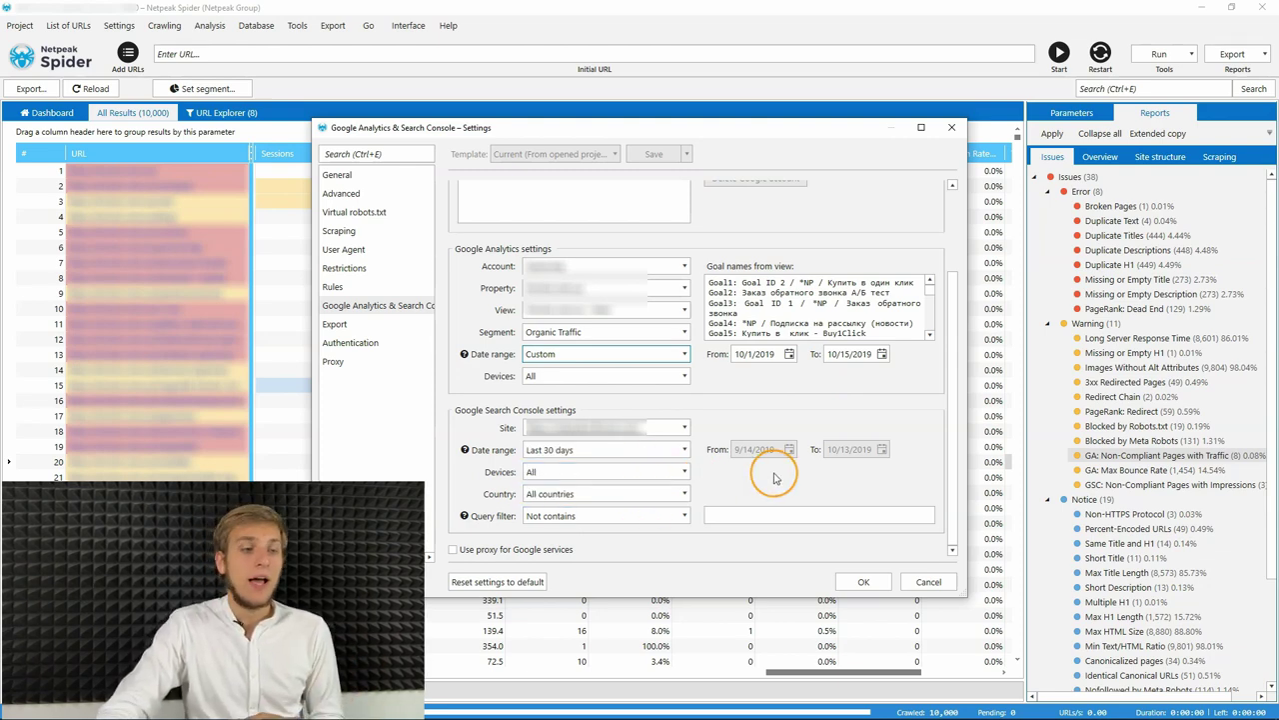
click(635, 497)
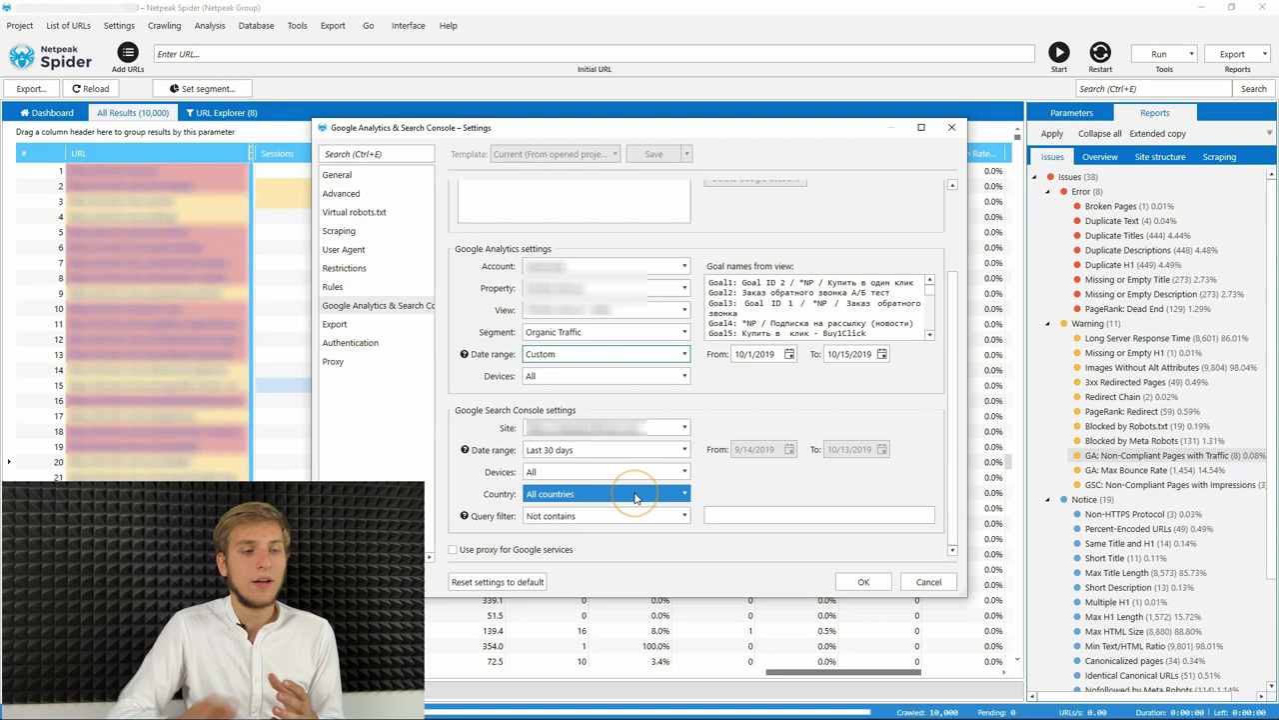
Step: Choose Not contains as the Search Console query filter with no filter text, and save the settings
click(607, 515)
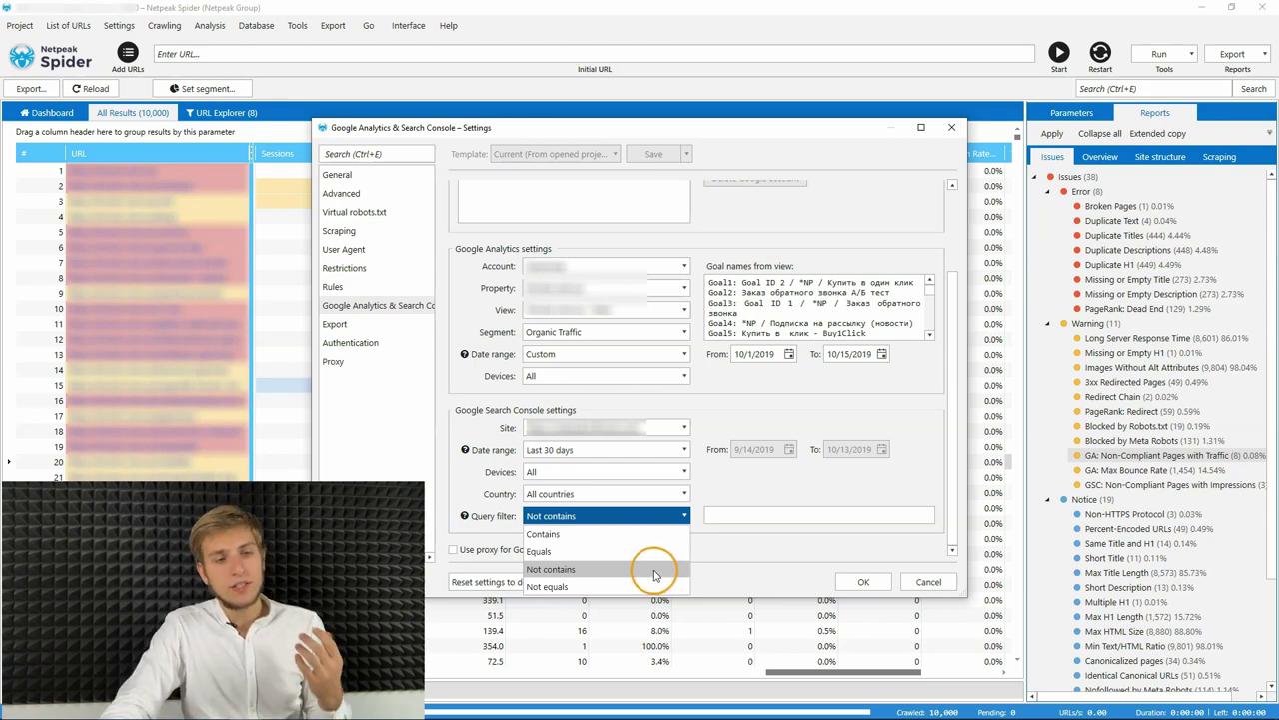
click(642, 567)
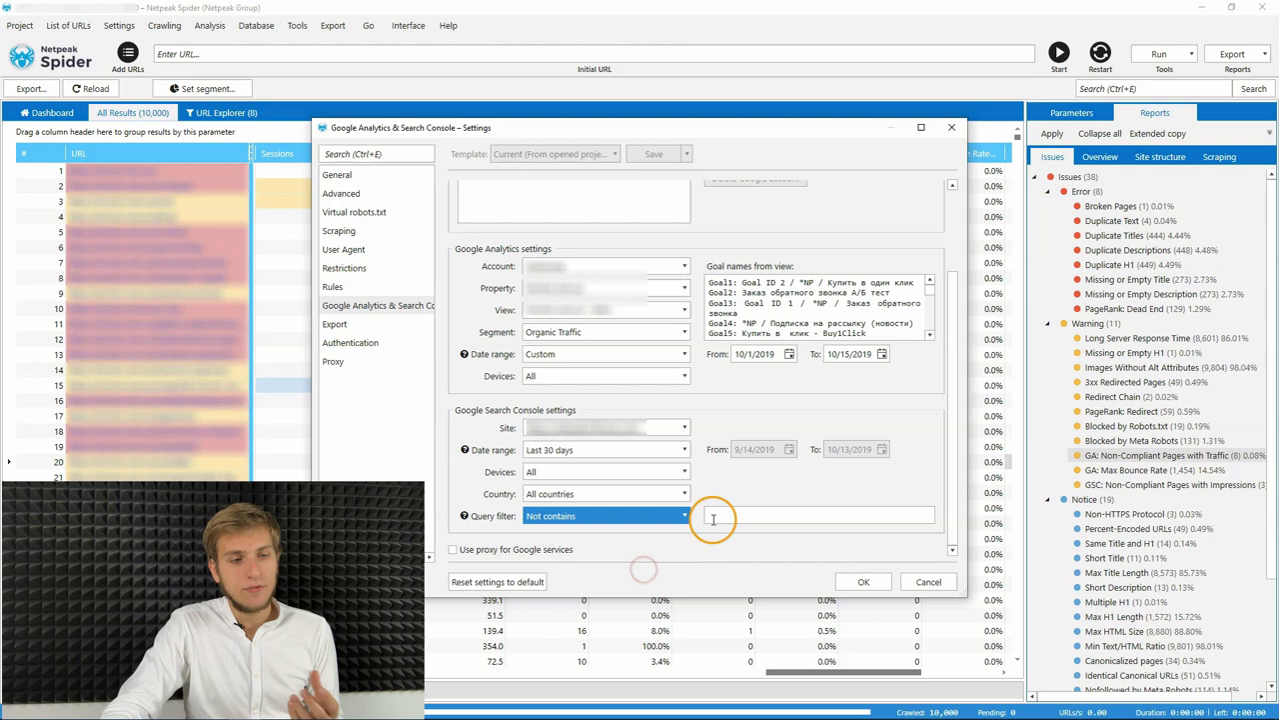
click(739, 516)
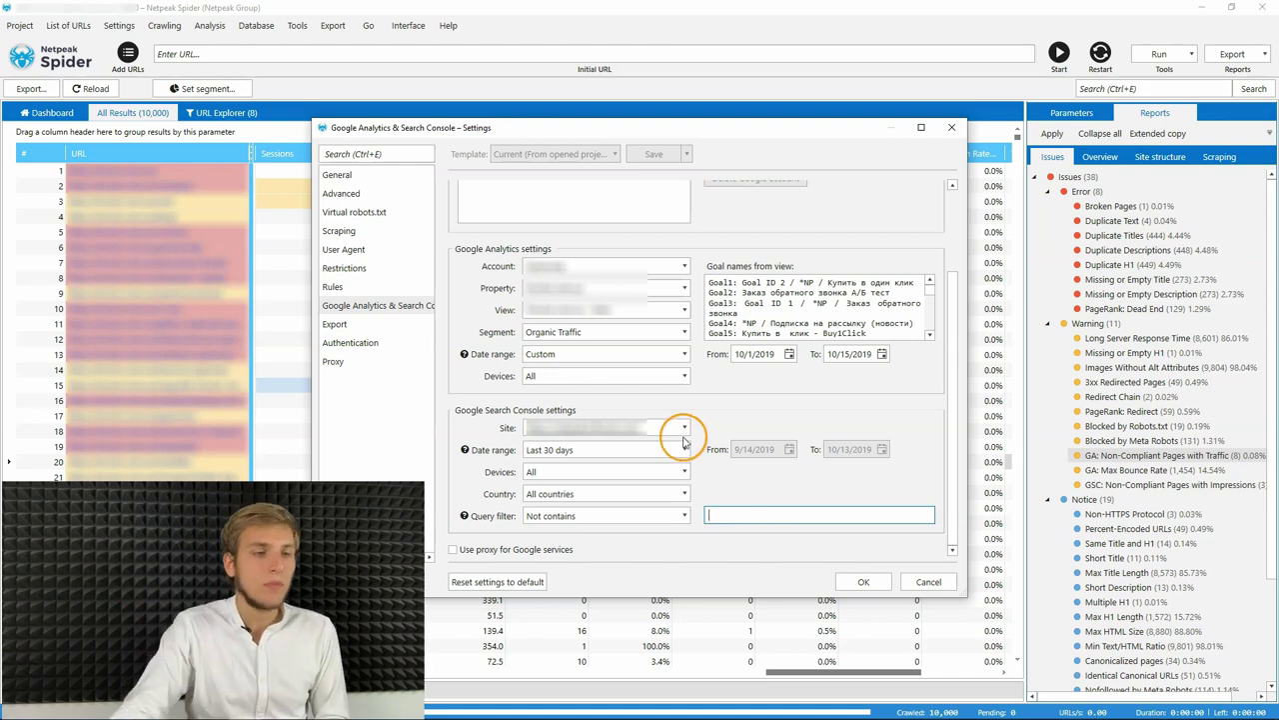
scroll(729, 354, up, 3)
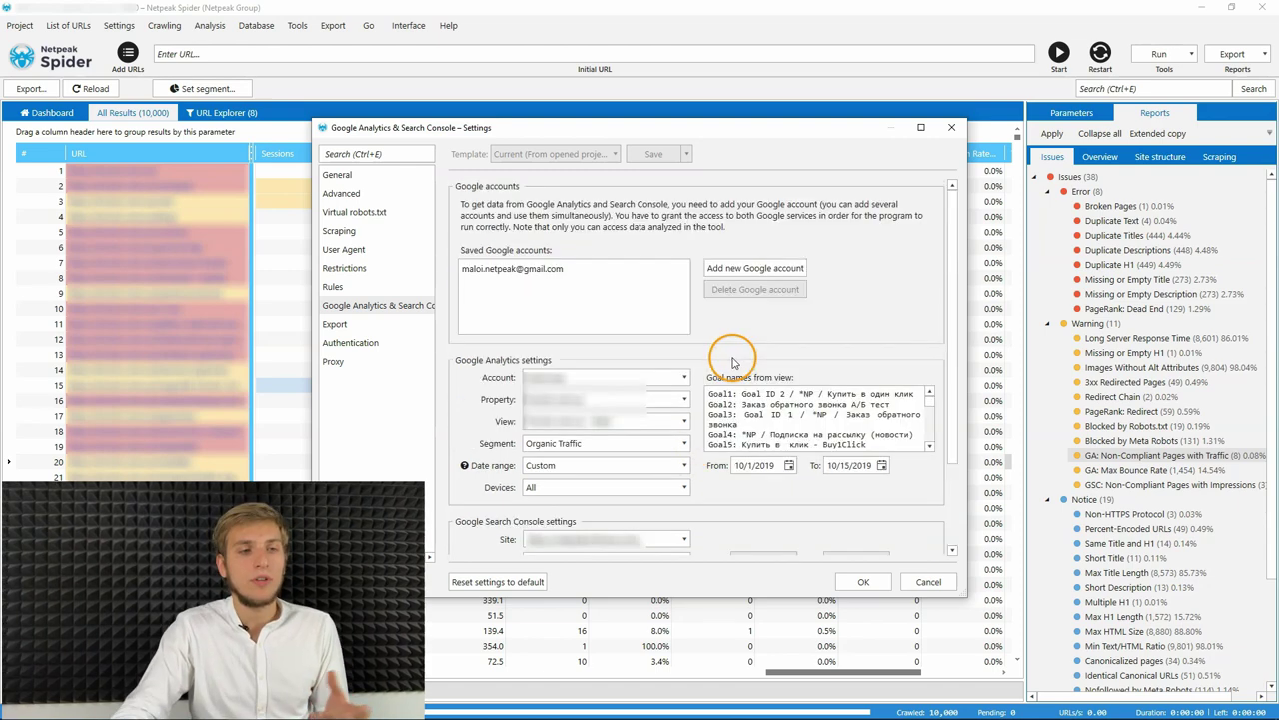
scroll(729, 354, down, 1)
click(856, 584)
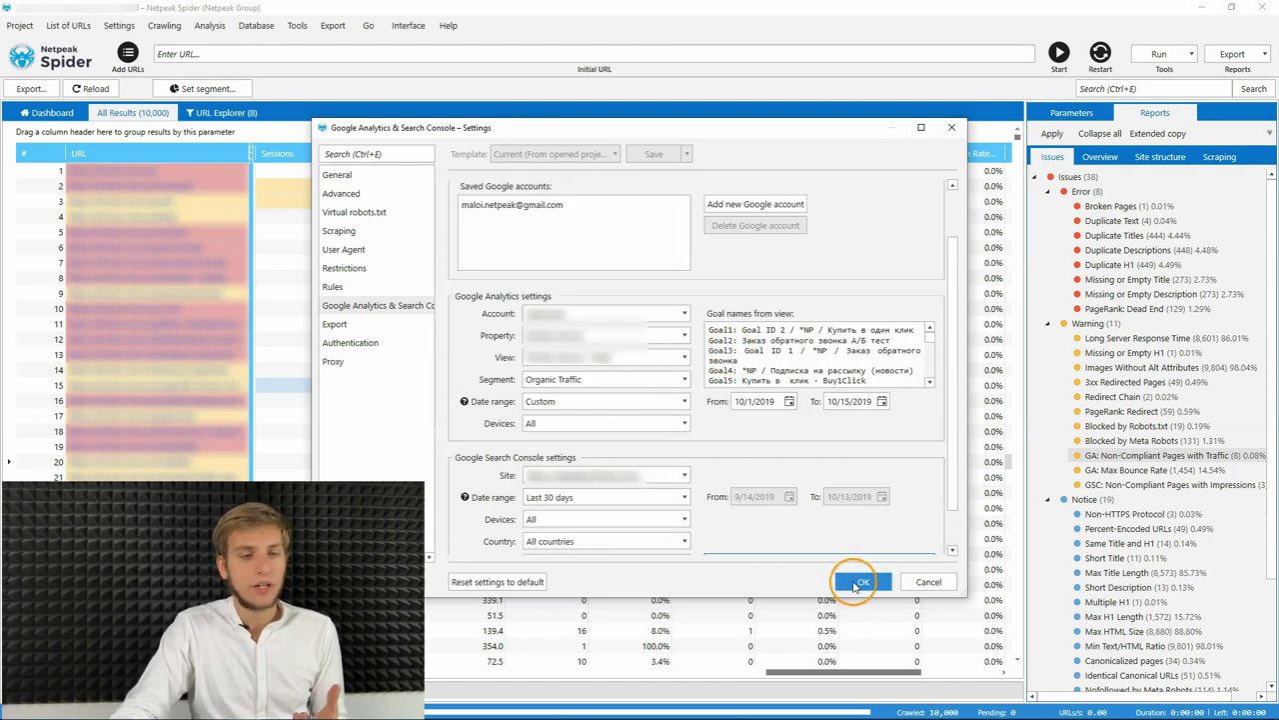
Step: Display the Google Analytics and Google Search Console groups among the crawl parameters and collapse Specific Goals
click(388, 231)
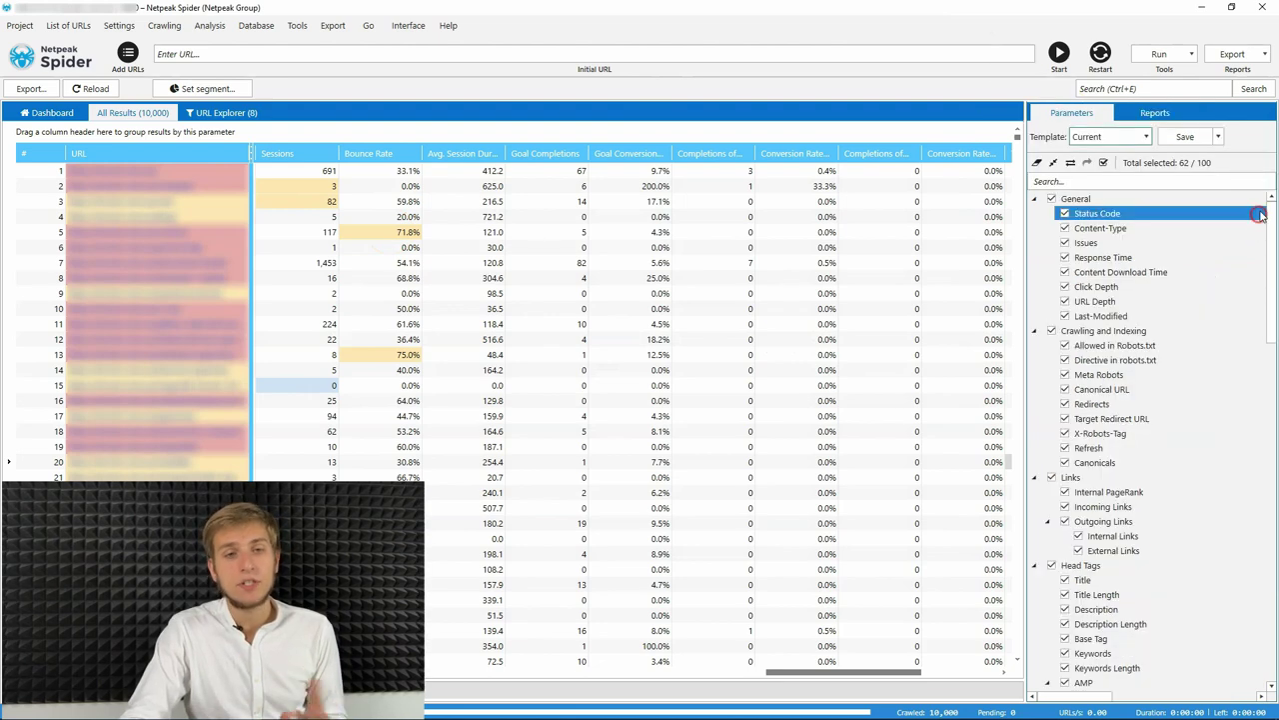
drag(1262, 212, 1085, 502)
click(1246, 415)
scroll(1083, 500, down, 2)
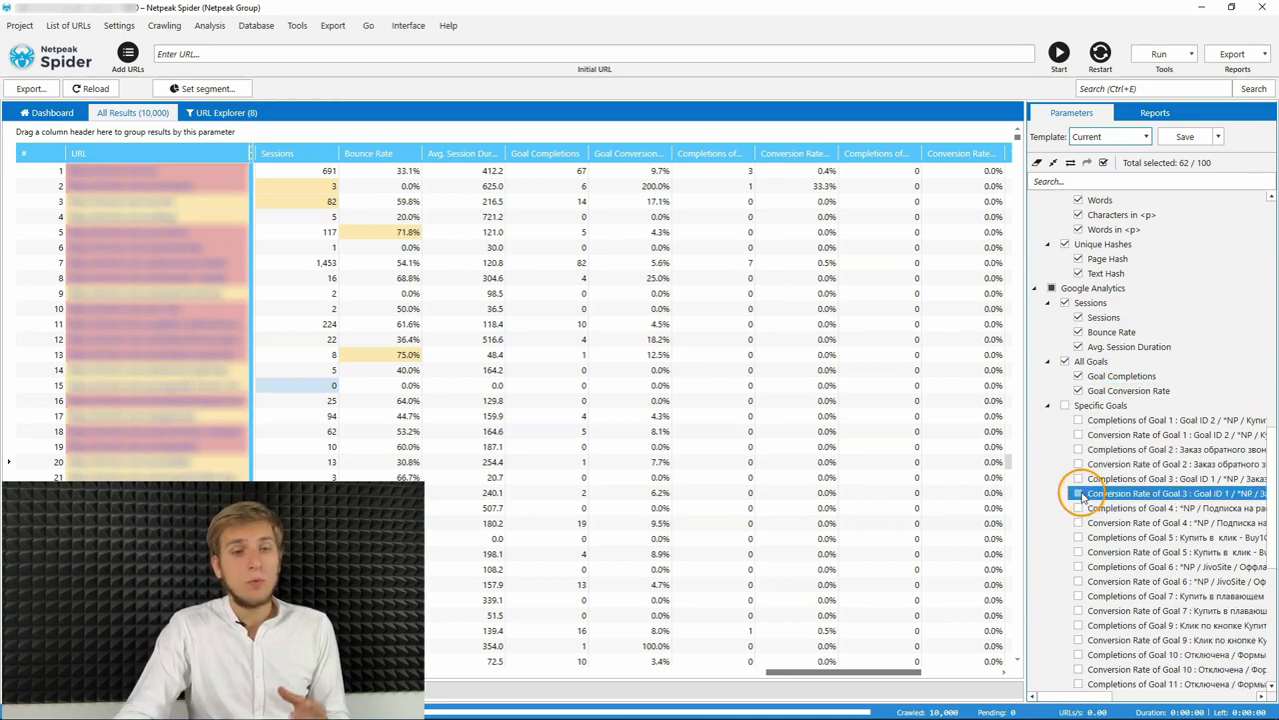
scroll(1090, 460, down, 4)
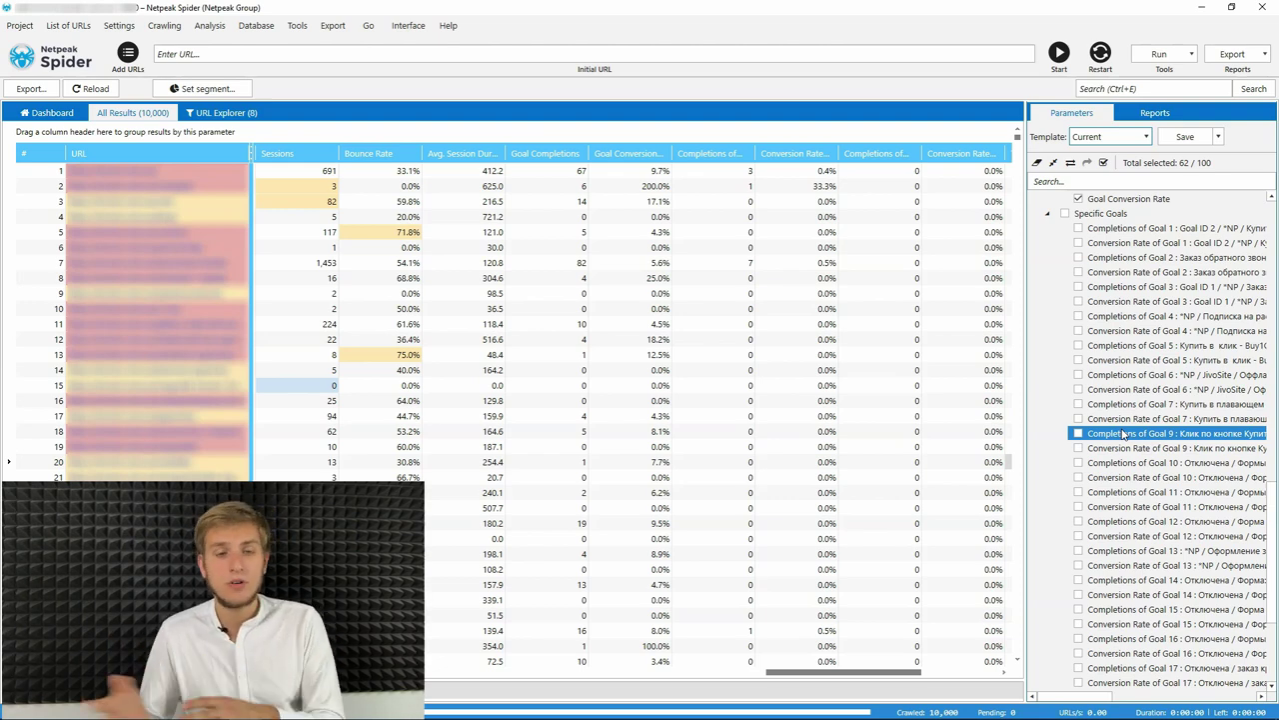
click(1048, 213)
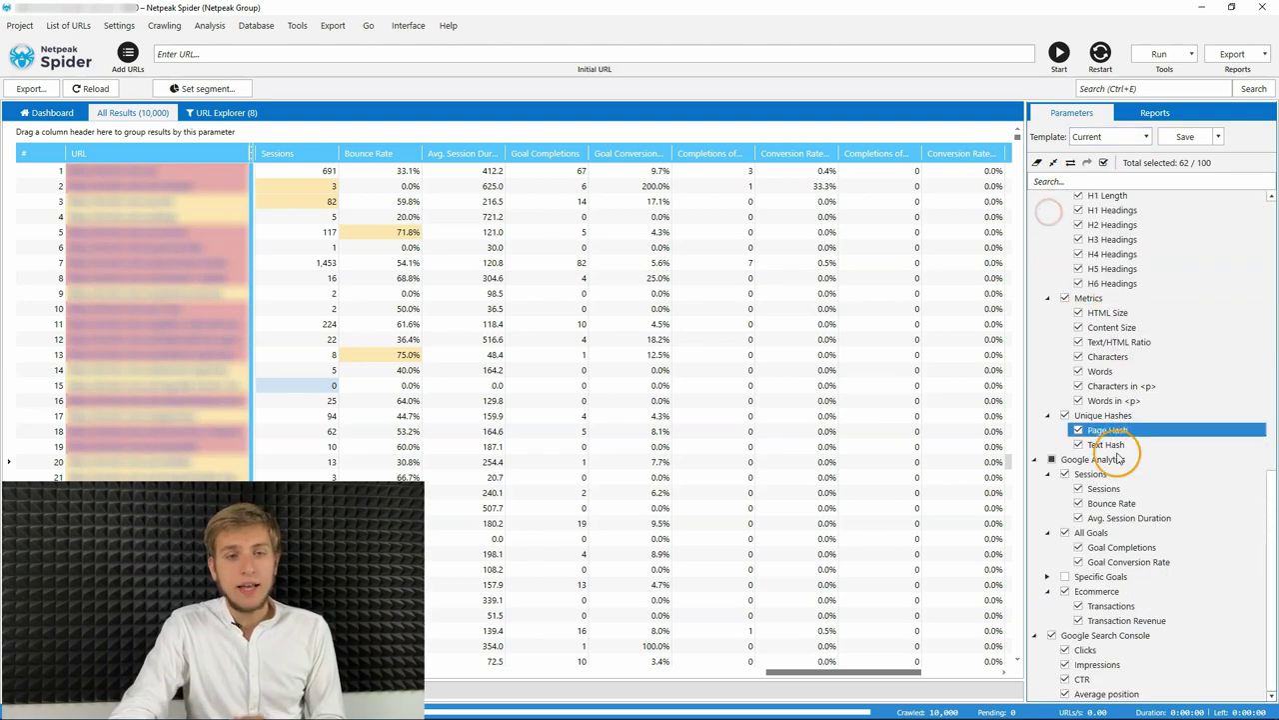
Step: Examine the Google Analytics parameters for sessions, bounce rate, session duration and goals, and the Google Search Console parameters
click(1132, 489)
click(1140, 504)
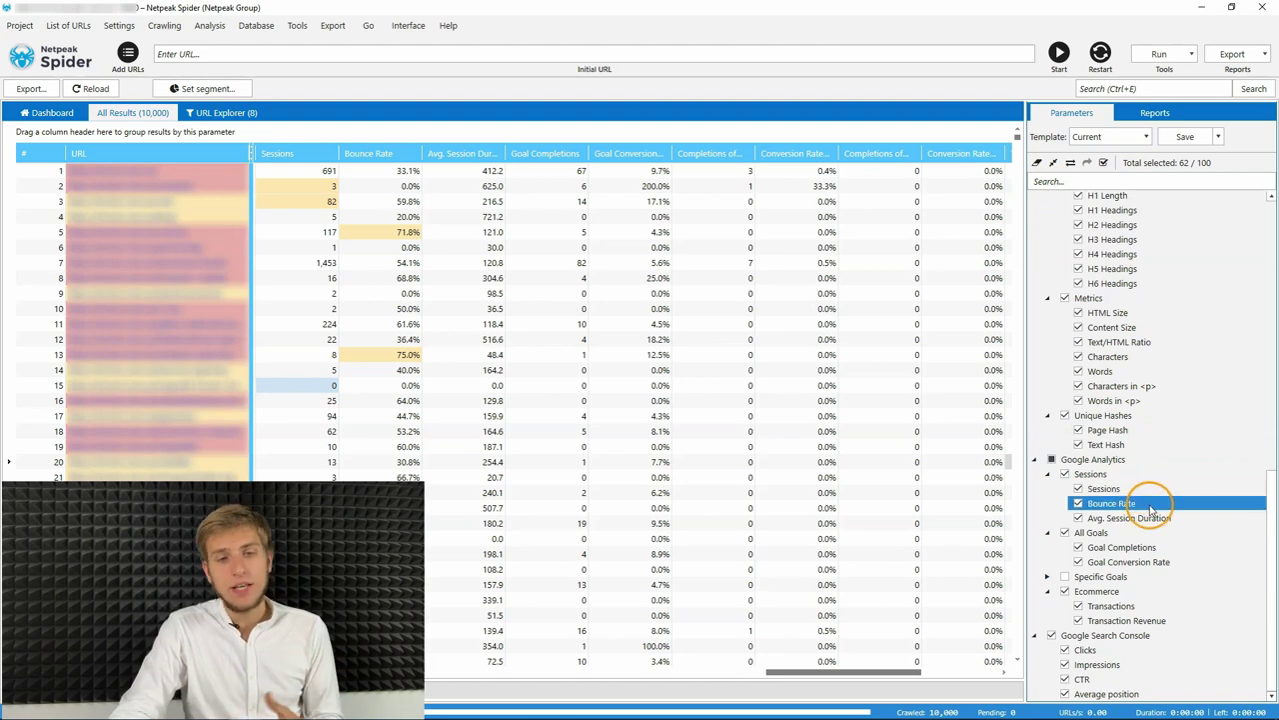
click(1167, 519)
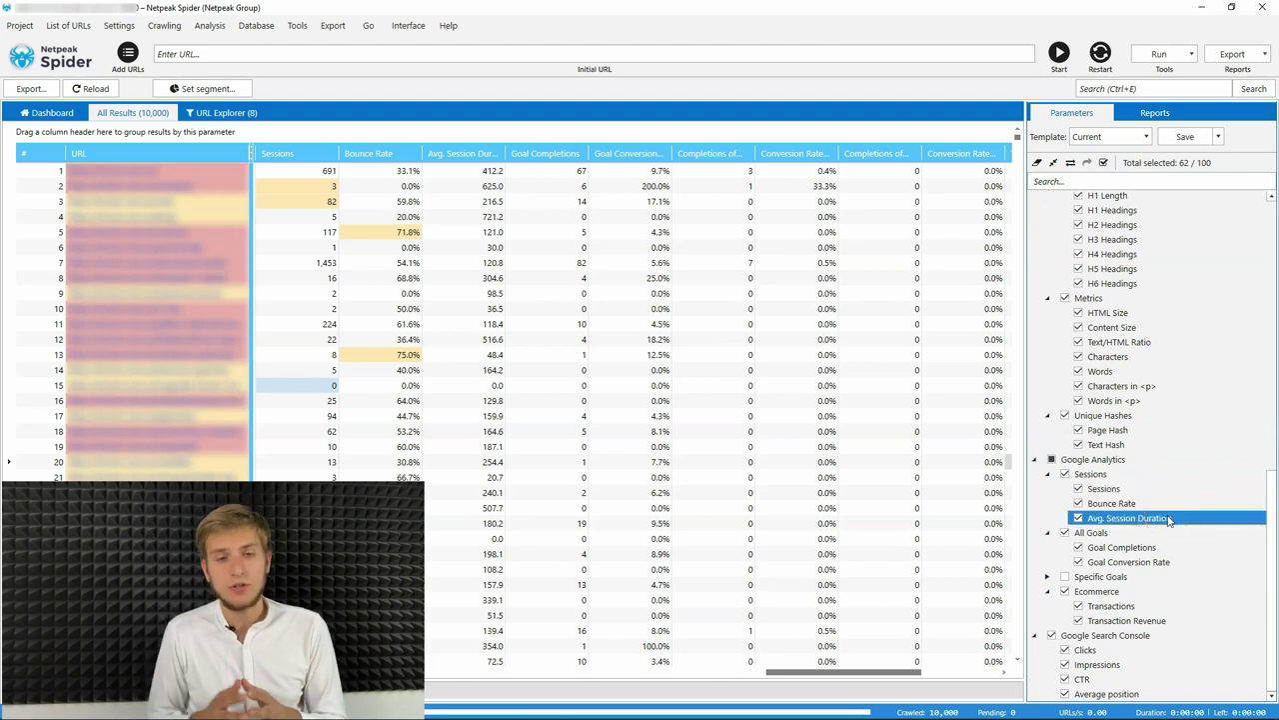
scroll(813, 471, down, 1)
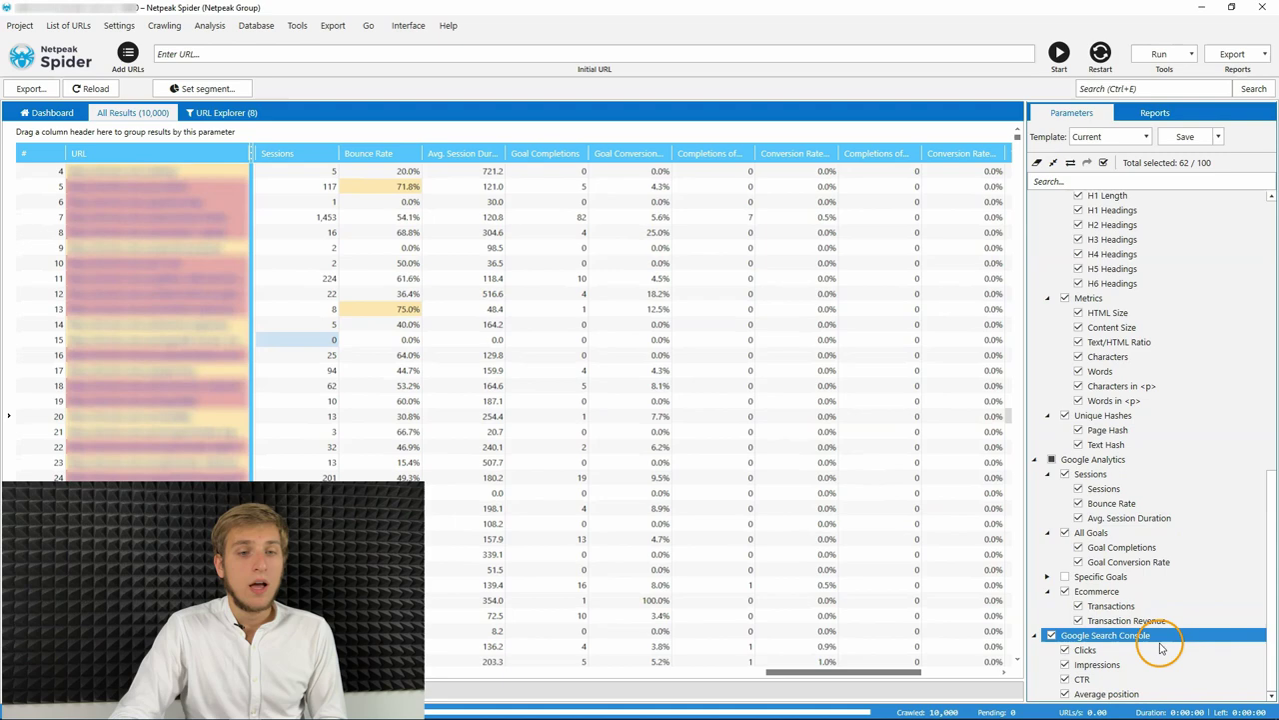
click(1156, 651)
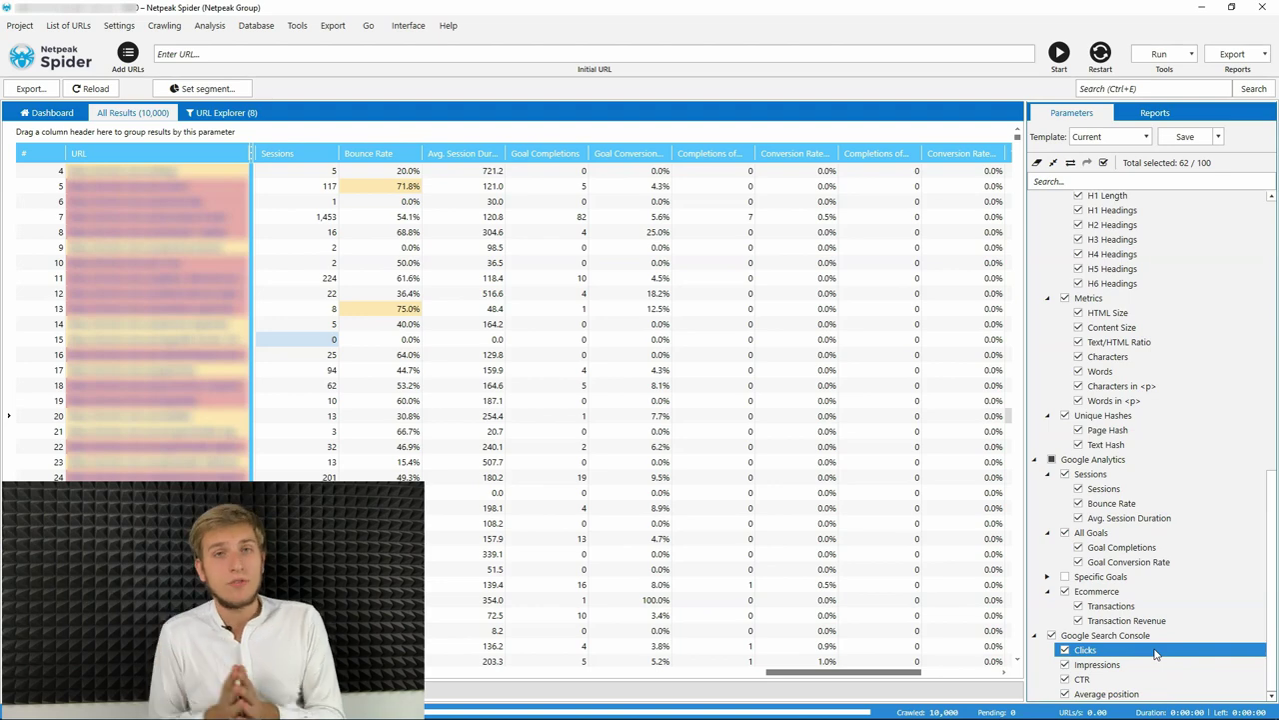
click(1118, 522)
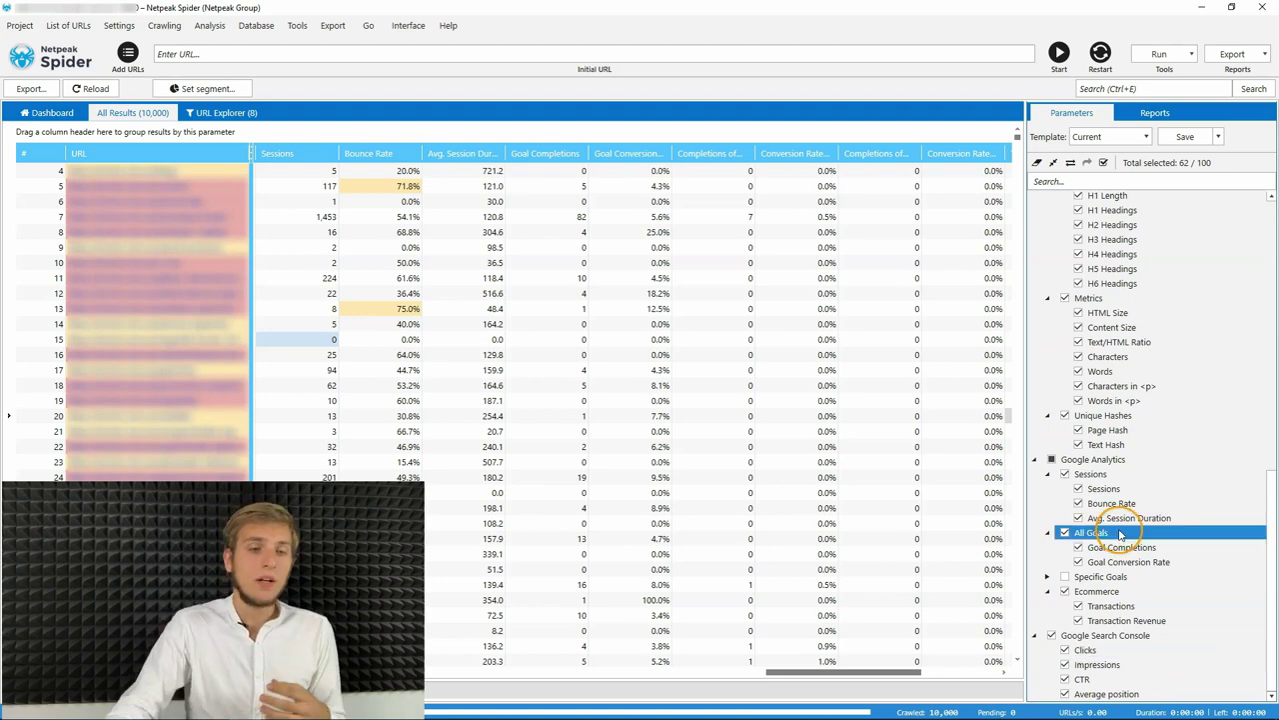
click(1119, 488)
click(1107, 504)
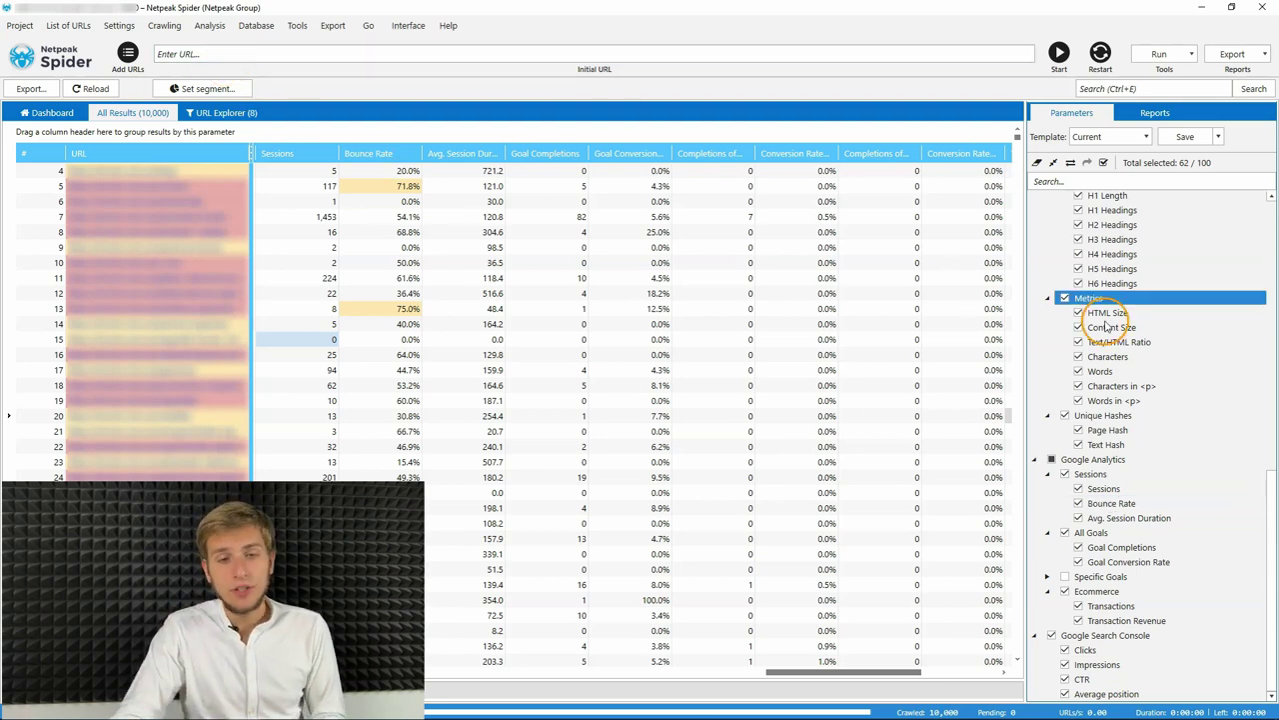
Step: Look up the analysis commands for getting Google Analytics and Search Console data, and view the transaction and Search Console columns of the results
click(210, 27)
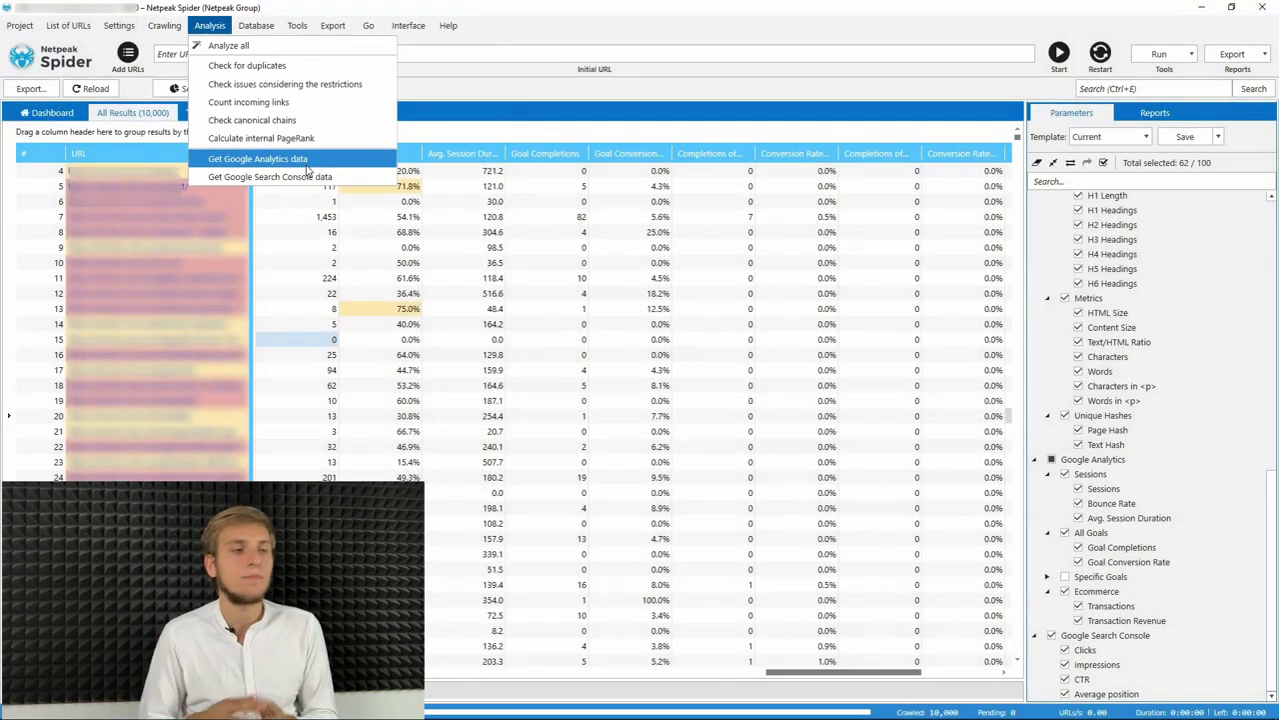
click(706, 207)
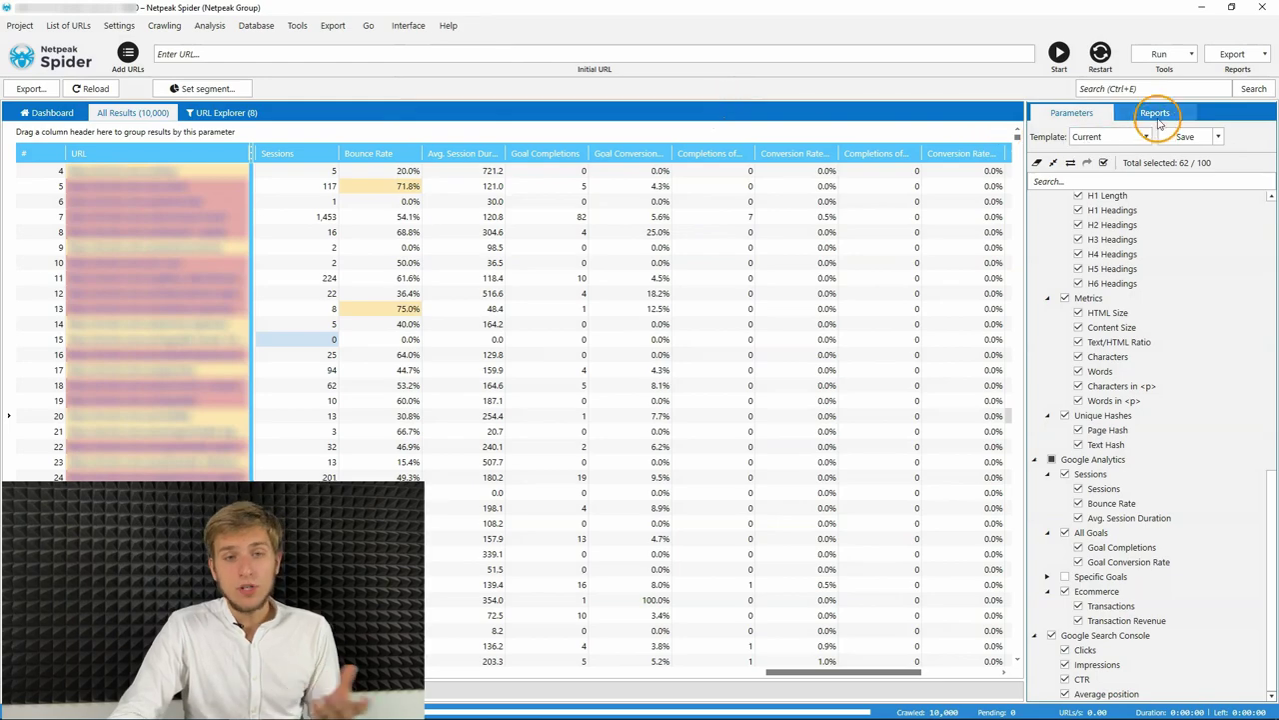
click(1110, 577)
click(1120, 652)
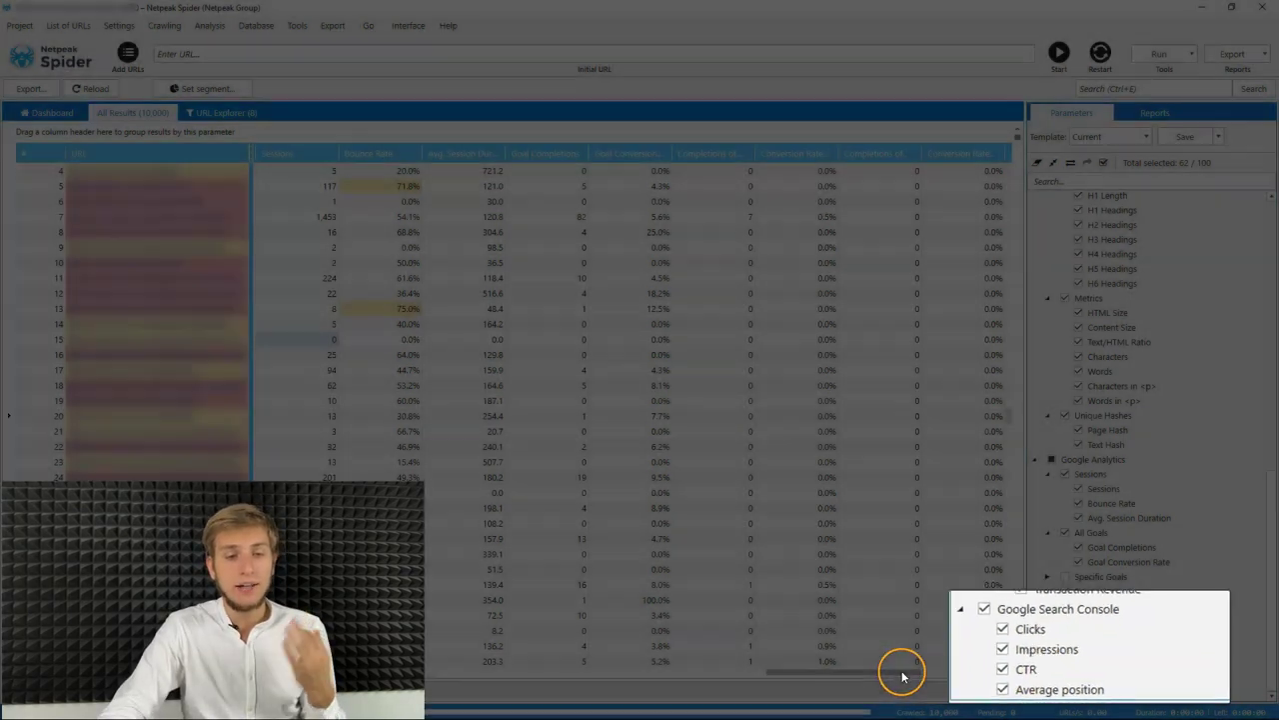
click(1009, 670)
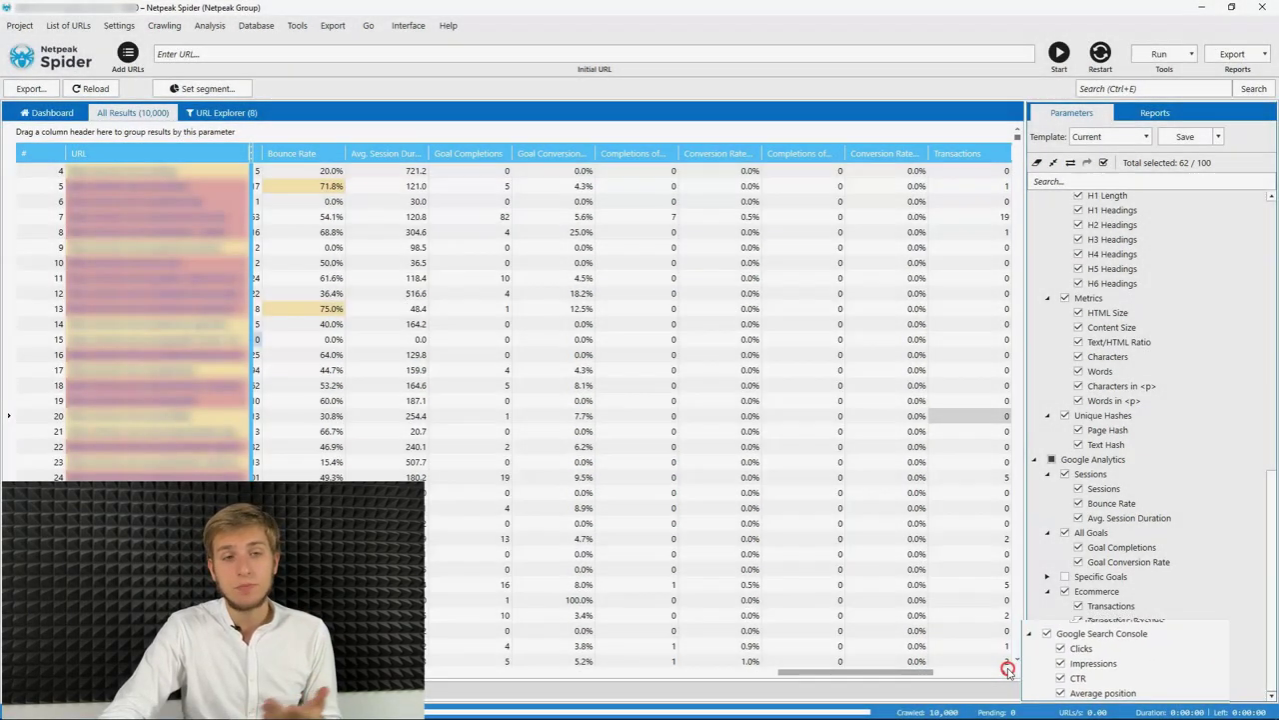
click(1009, 669)
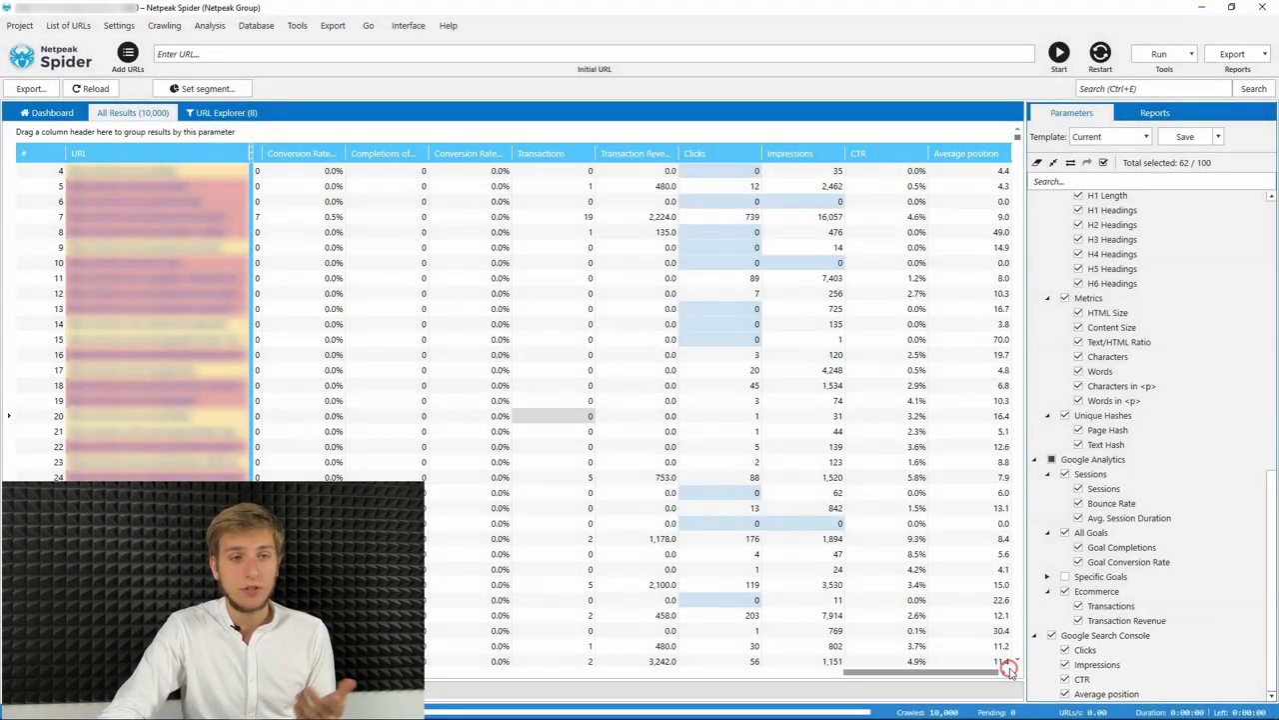
Step: Open the issues report and examine the warnings GA: Non-Compliant Pages with Traffic and GA: Max Bounce Rate
click(1163, 118)
click(1199, 312)
scroll(1199, 318, down, 3)
click(1199, 347)
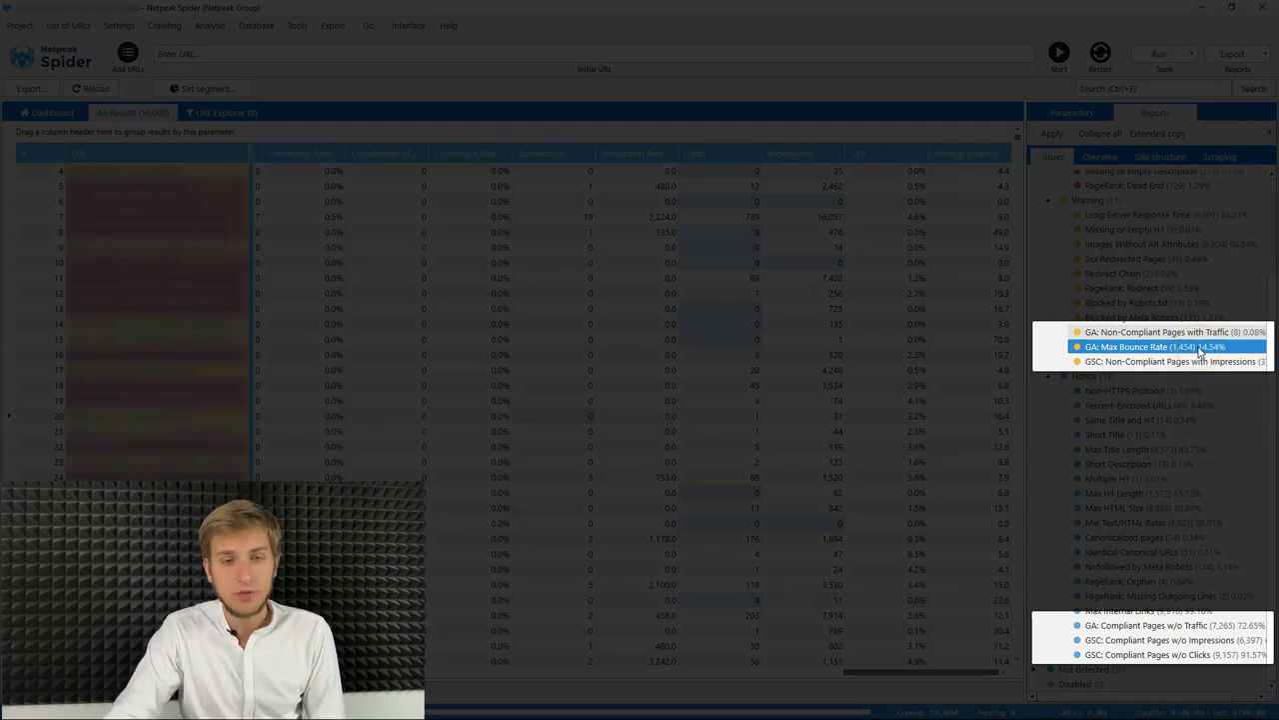
click(1194, 333)
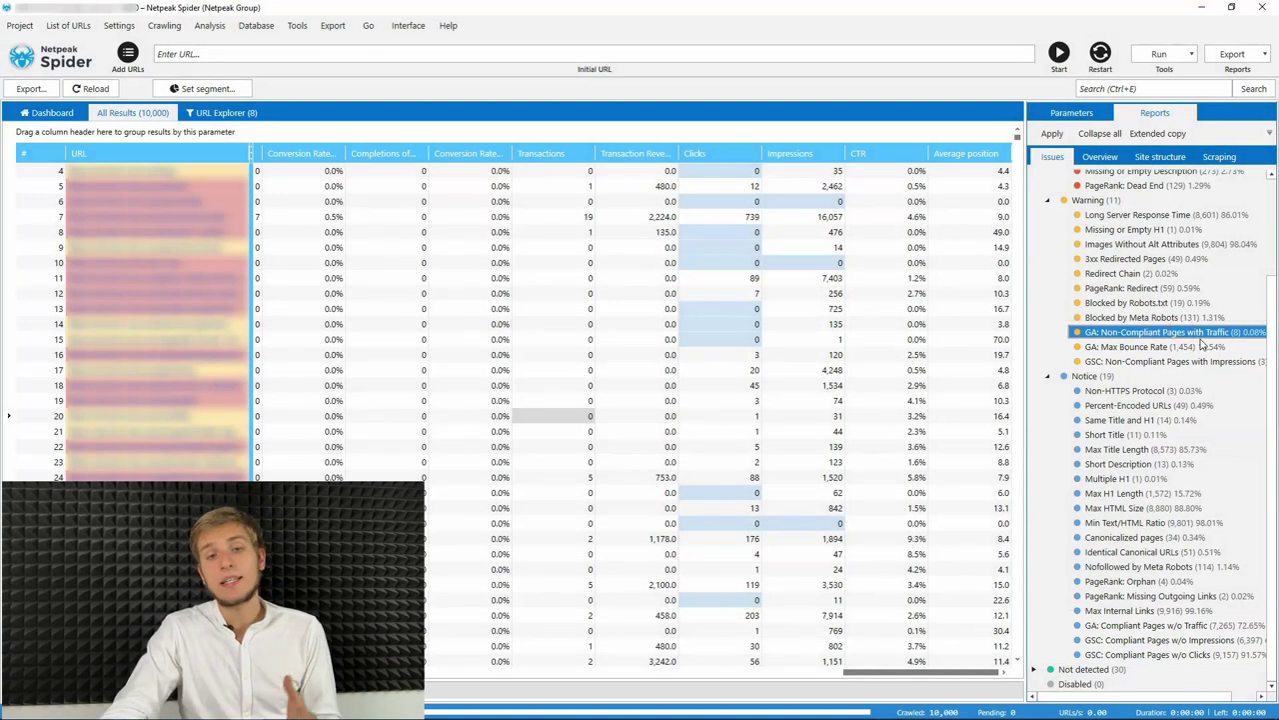
ctrl+click(1204, 346)
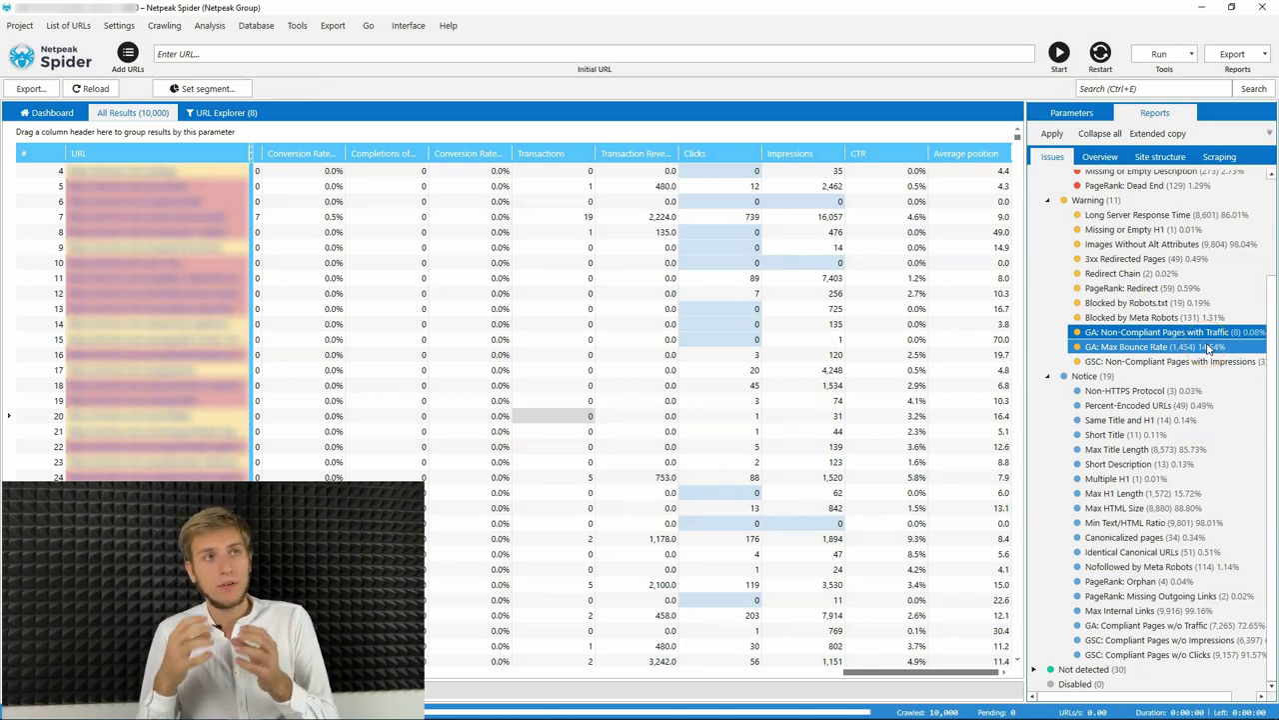
ctrl+click(1210, 347)
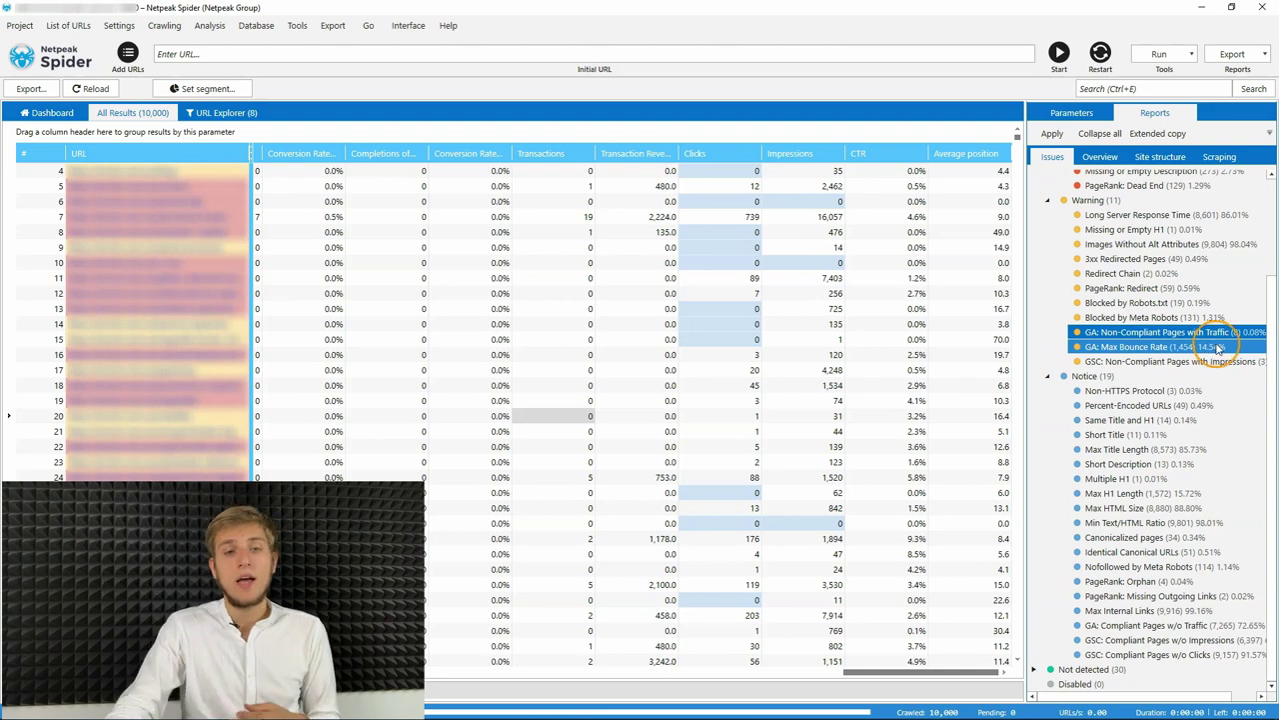
Step: Examine the notice GA: Compliant Pages w/o Traffic in the issues report
ctrl+click(1174, 610)
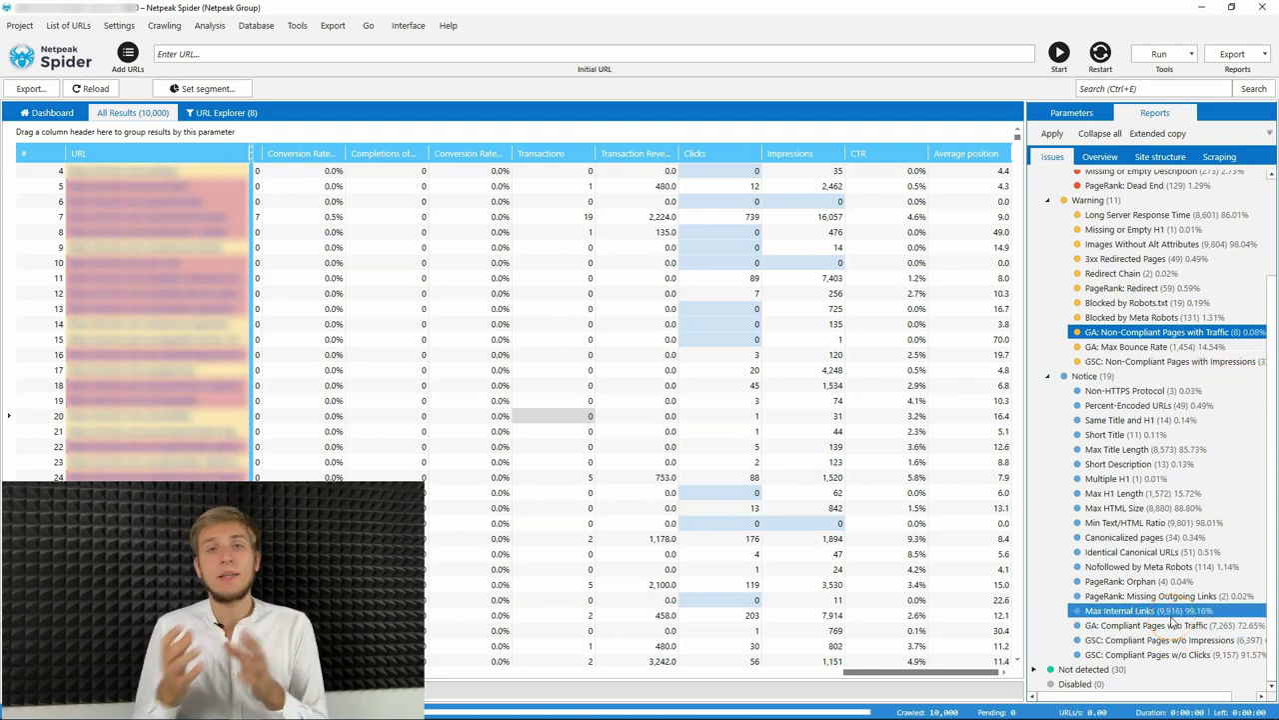
ctrl+click(1209, 612)
ctrl+click(1235, 626)
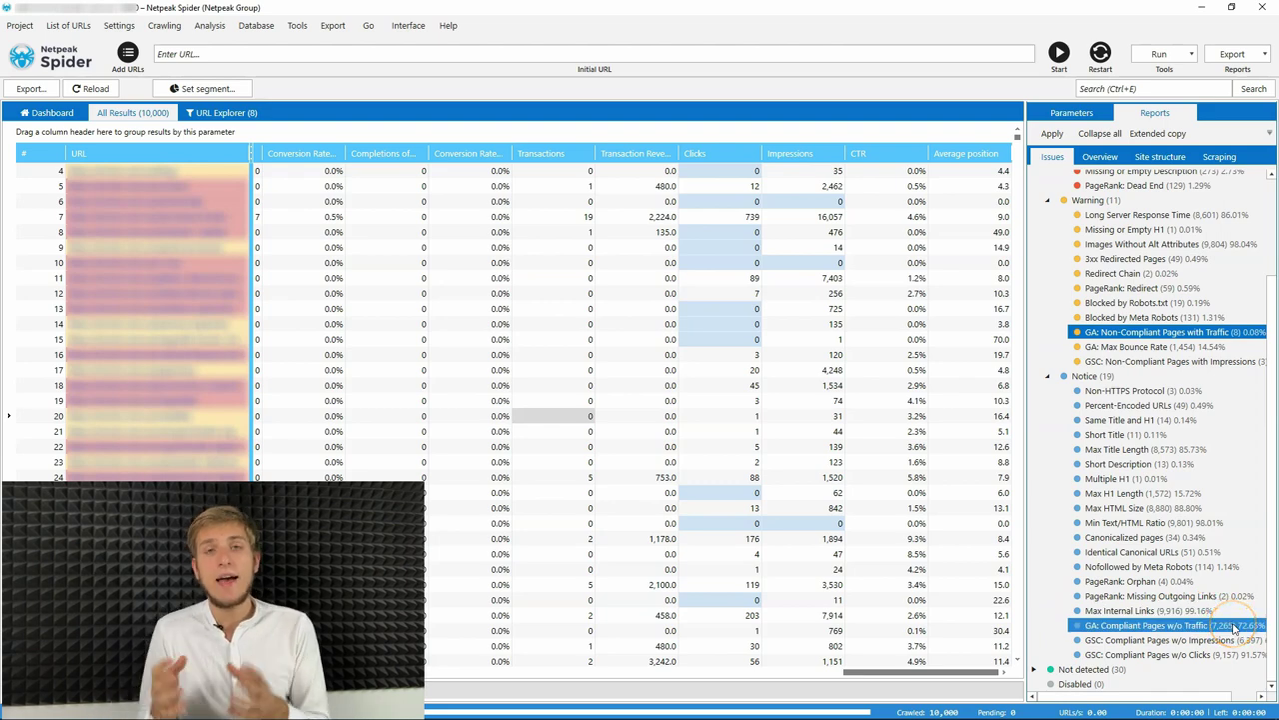
ctrl+click(1234, 626)
Step: Set the Max bounce rate issue restriction to 71.00% and save the settings
ctrl+click(1173, 346)
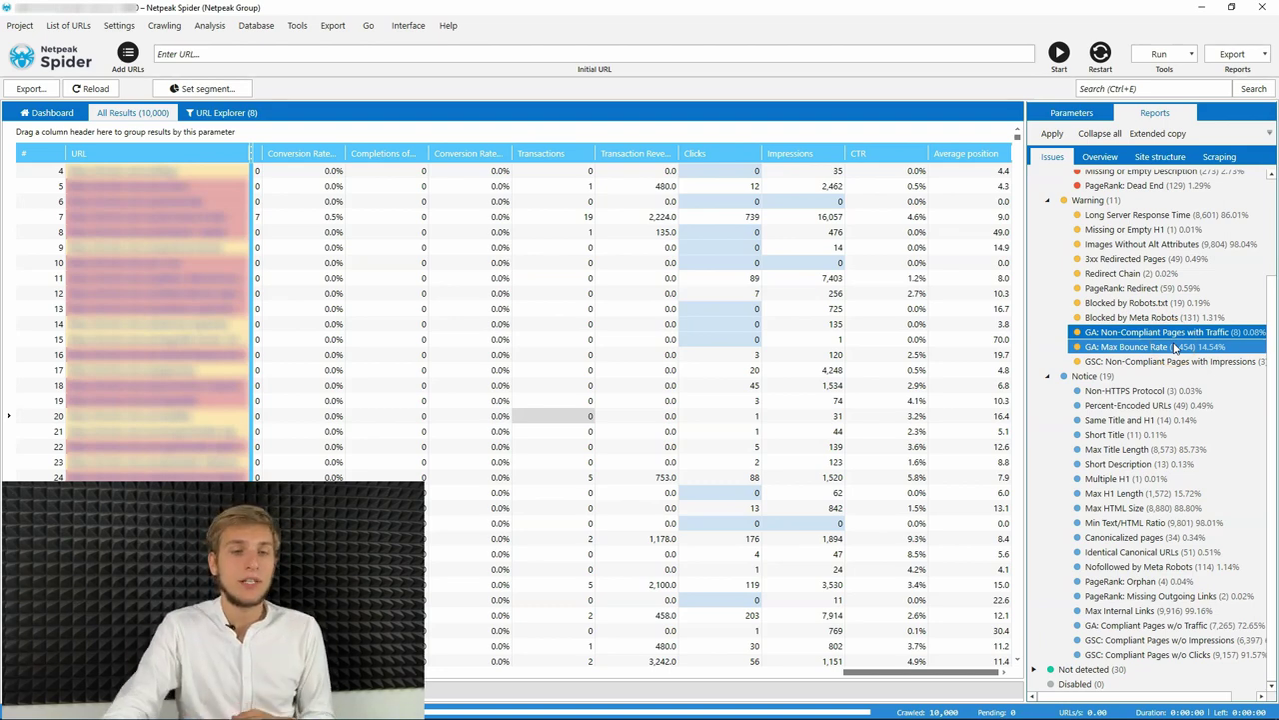
ctrl+click(1176, 346)
click(119, 25)
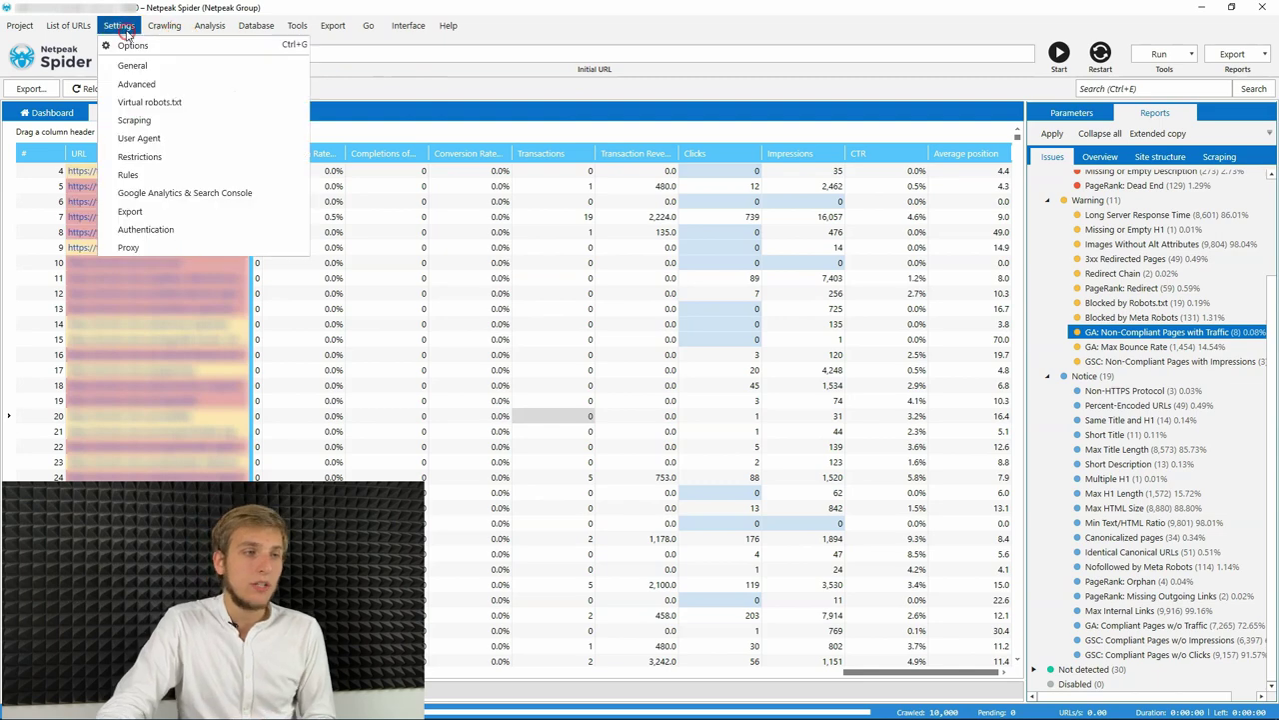
click(160, 157)
scroll(674, 471, down, 1)
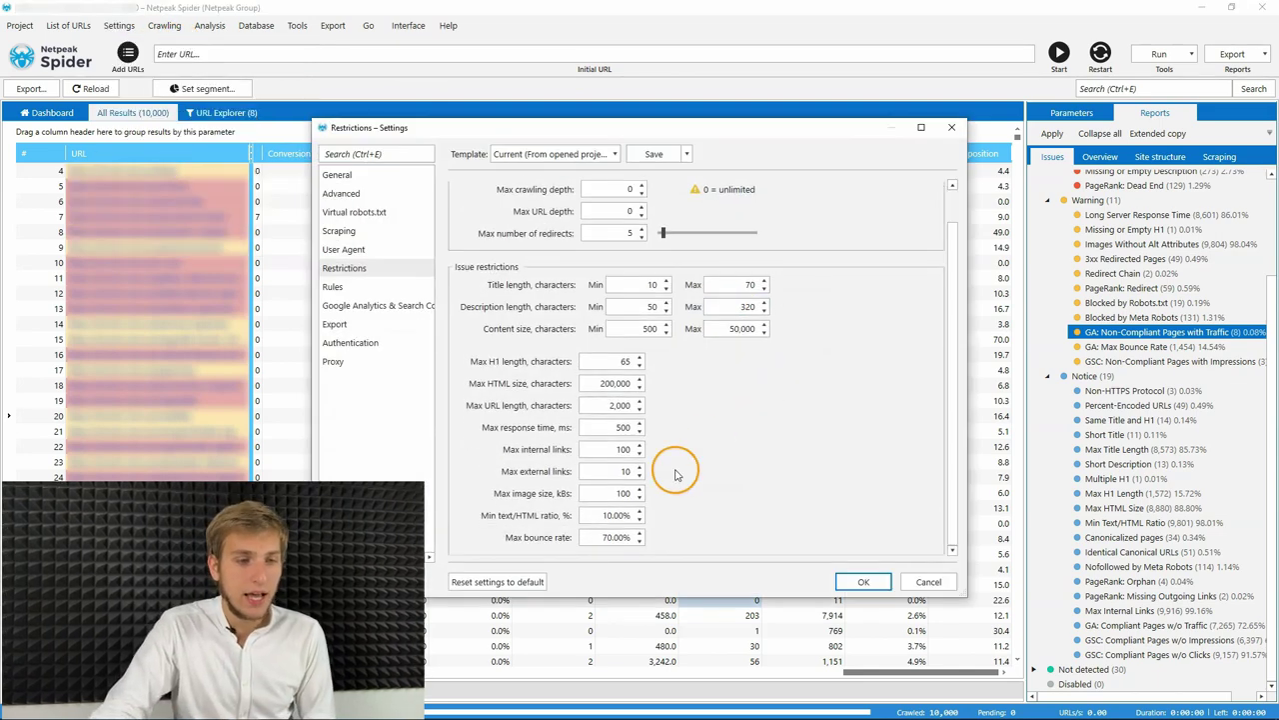
click(639, 533)
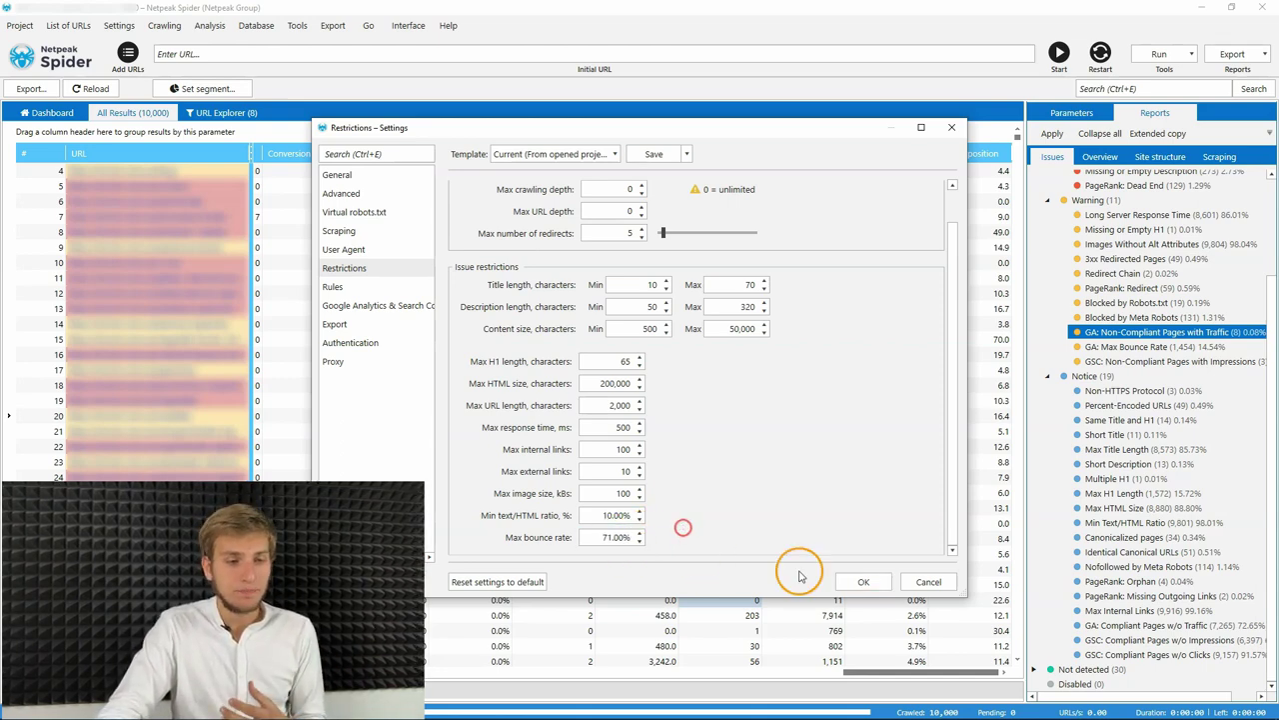
click(861, 583)
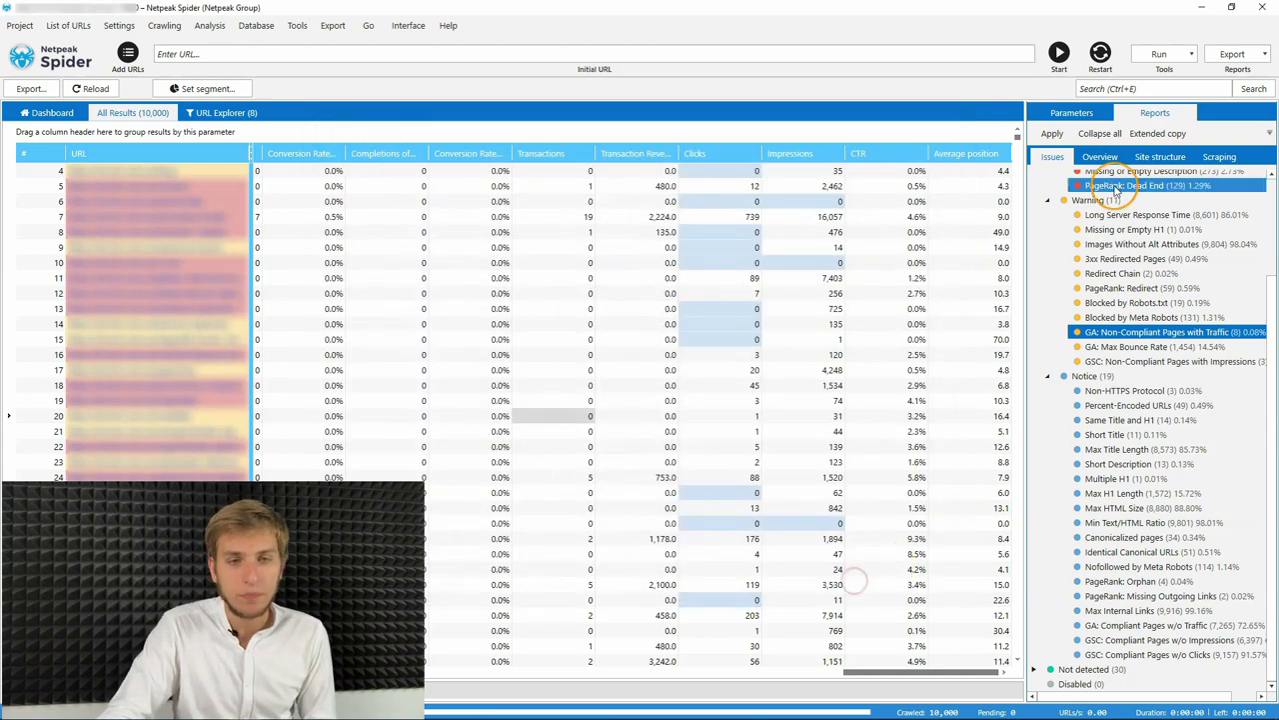
Step: Open the overview report and examine its GA: Get Traffic, GSC: Get Clicks and GSC: Have Impressions groups
click(1099, 157)
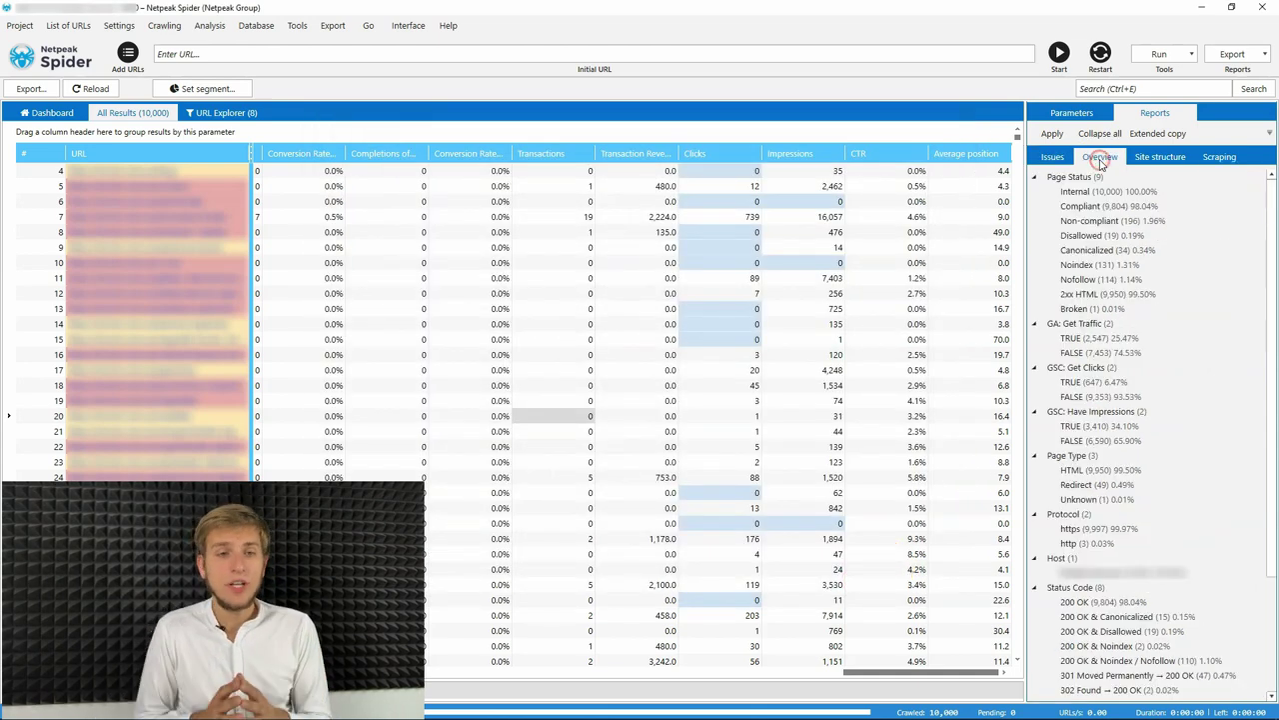
click(1099, 157)
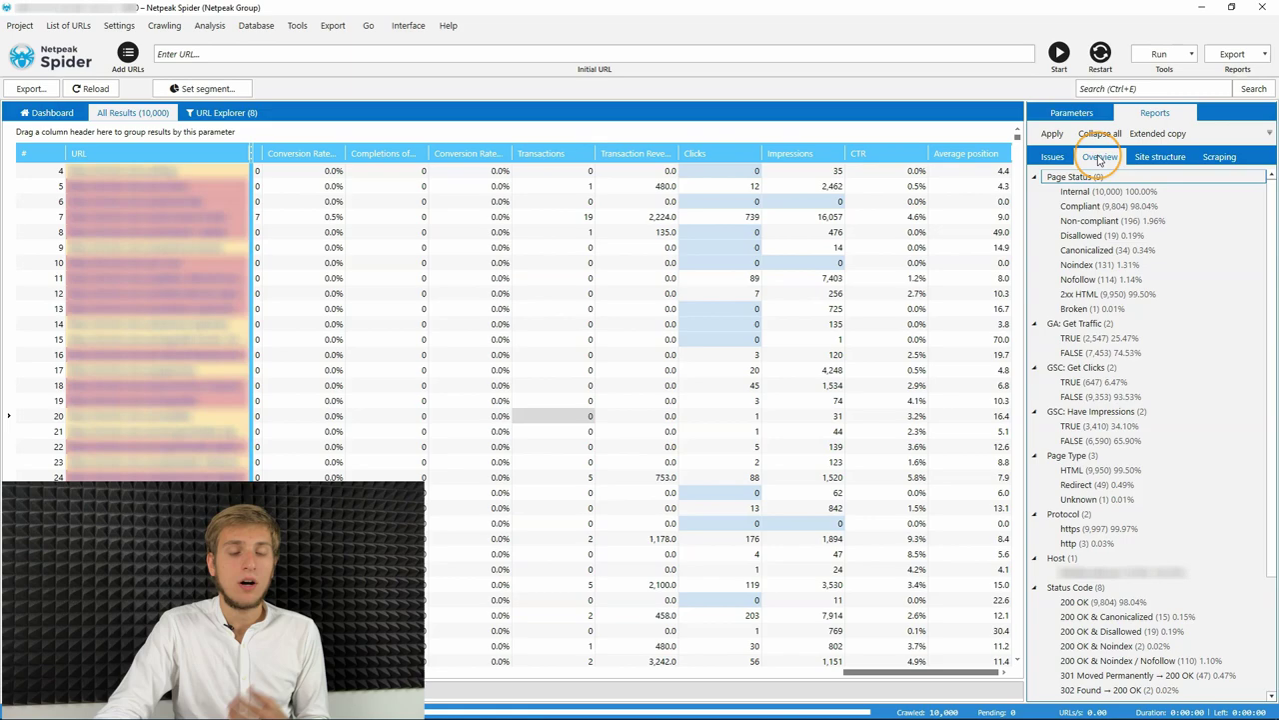
click(1111, 324)
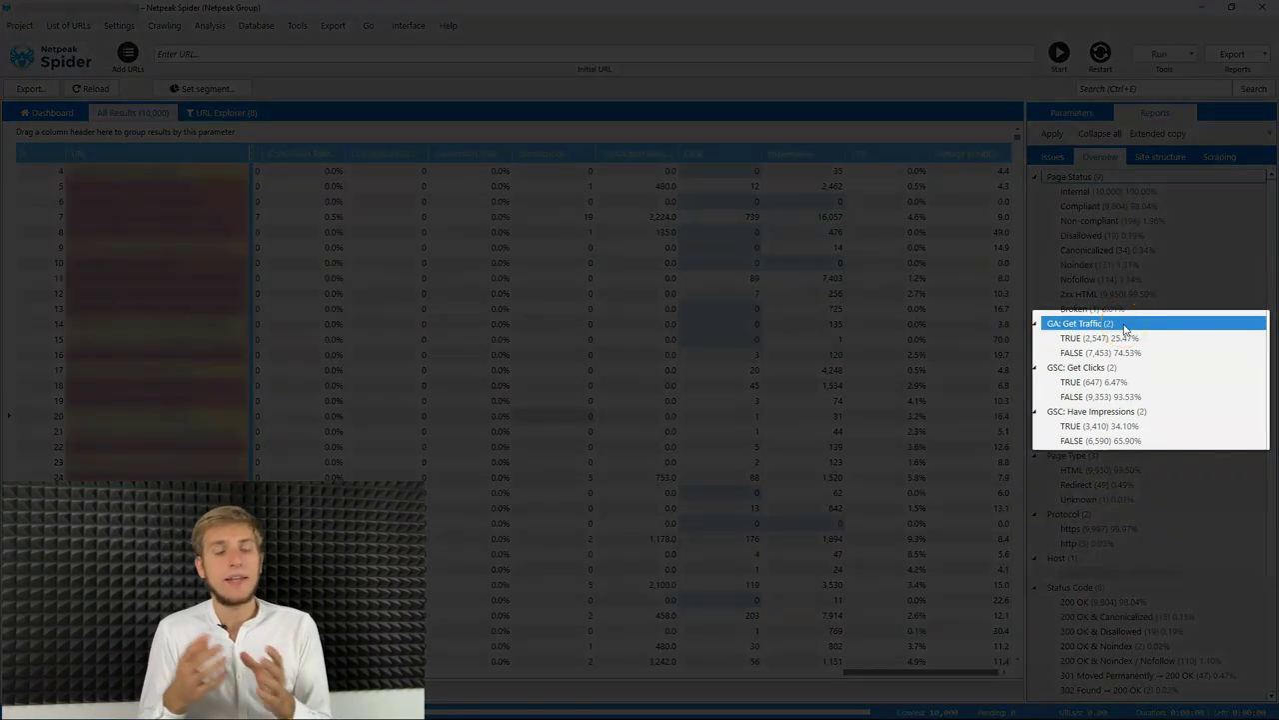
click(1190, 413)
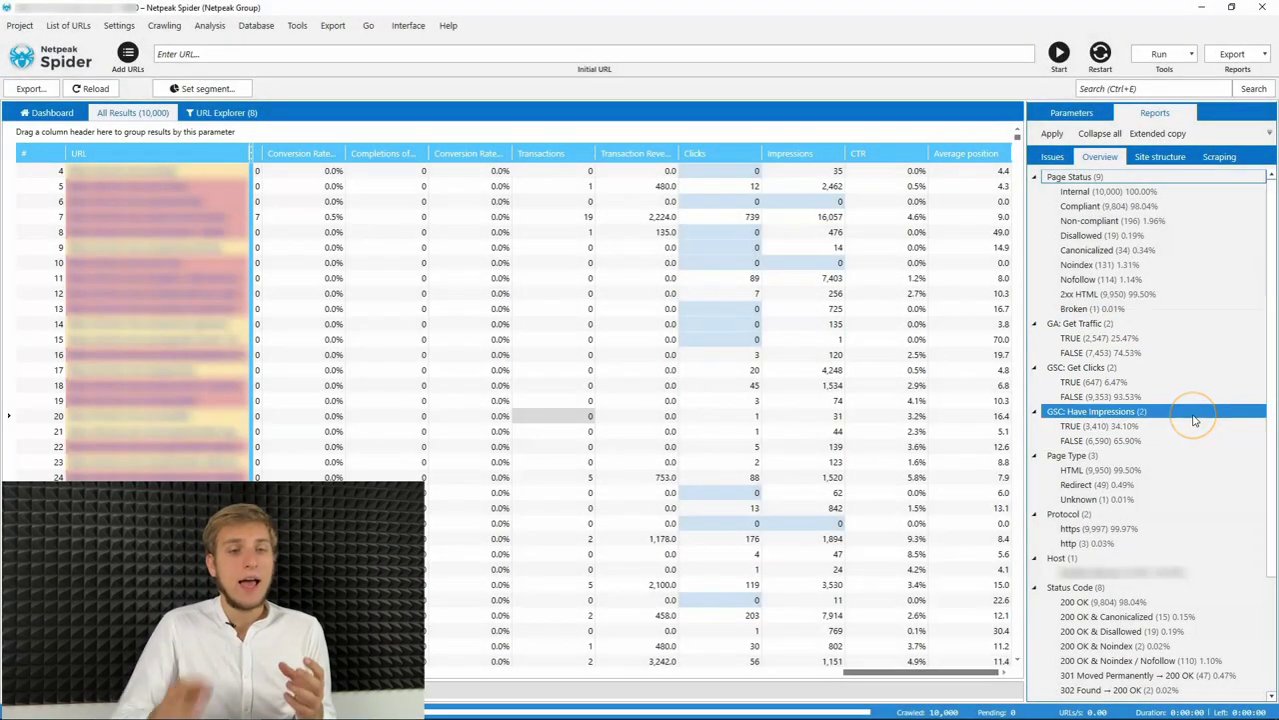
click(1134, 353)
click(1143, 337)
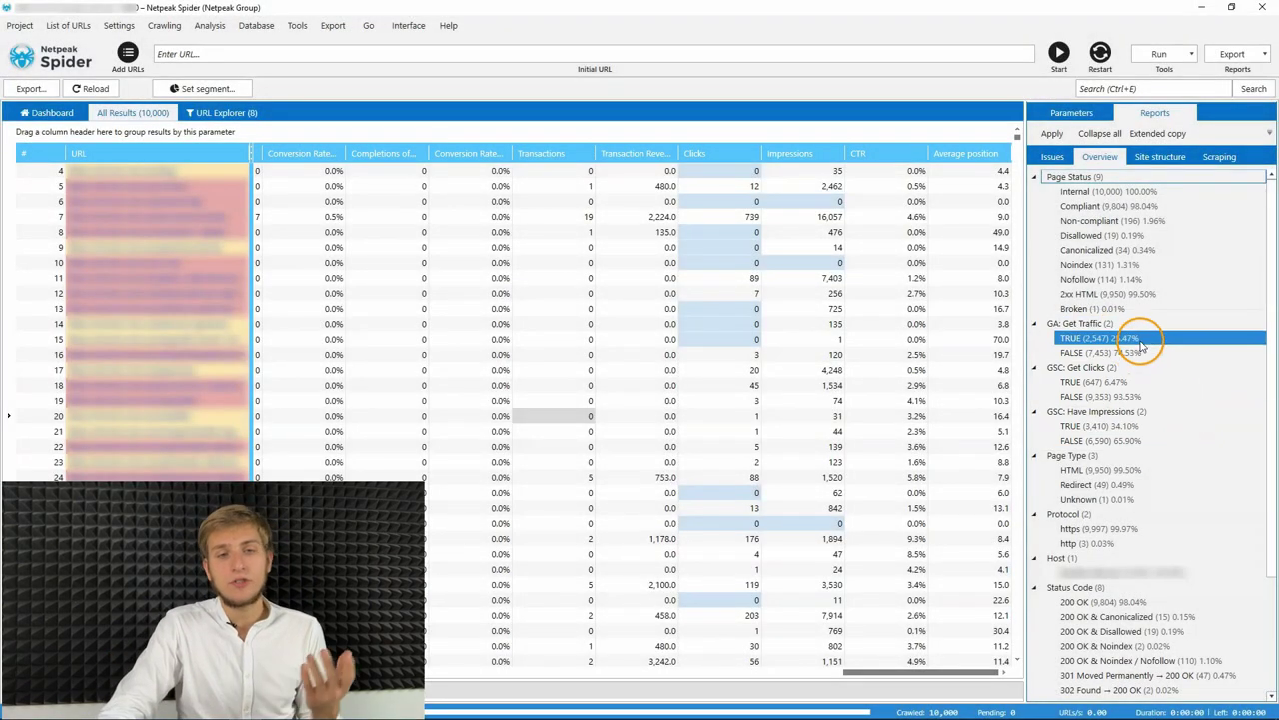
click(1145, 366)
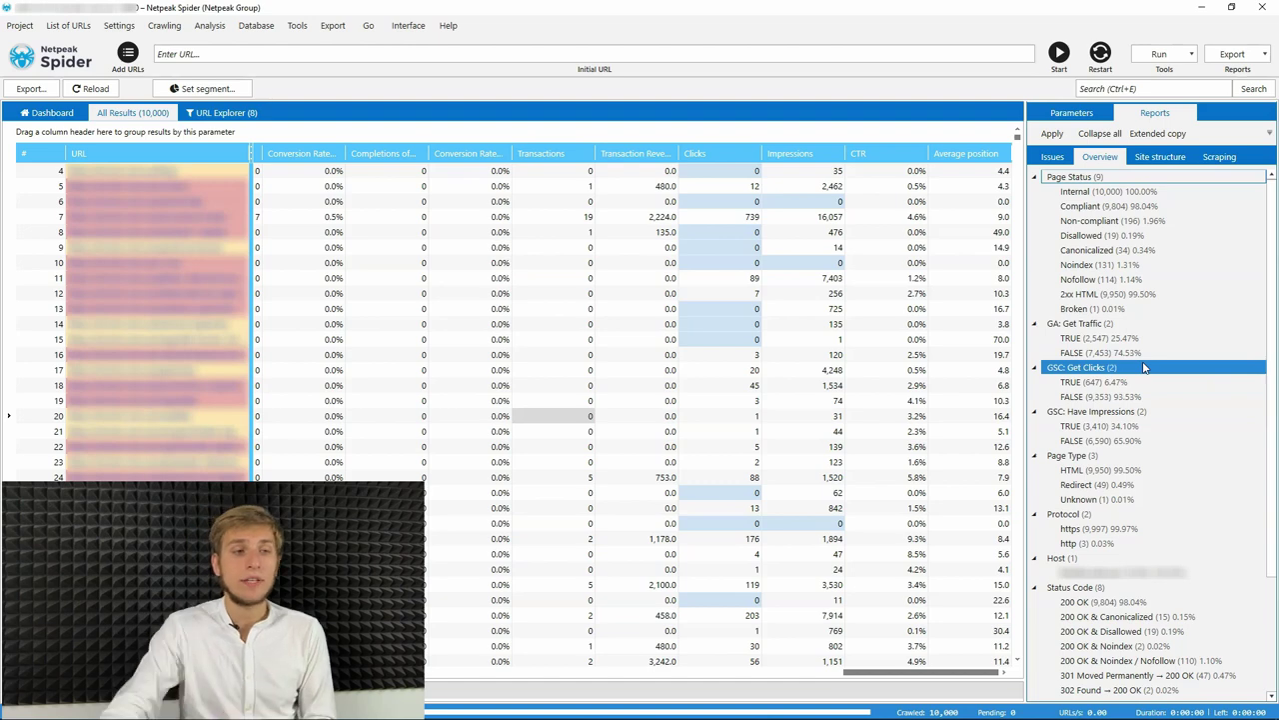
Step: Inspect the dashboard's GA: Traffic chart and filter the URLs to compliant pages with traffic from its segment
click(50, 112)
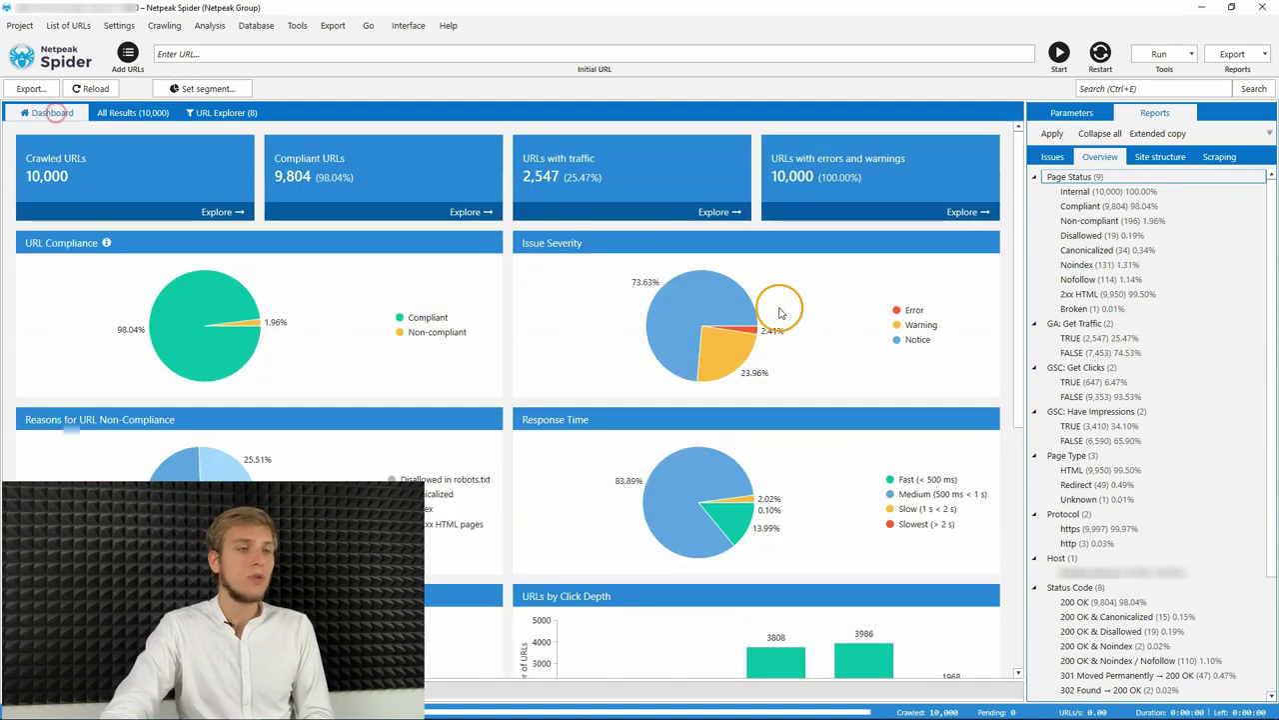
drag(1011, 171, 1033, 608)
click(1037, 608)
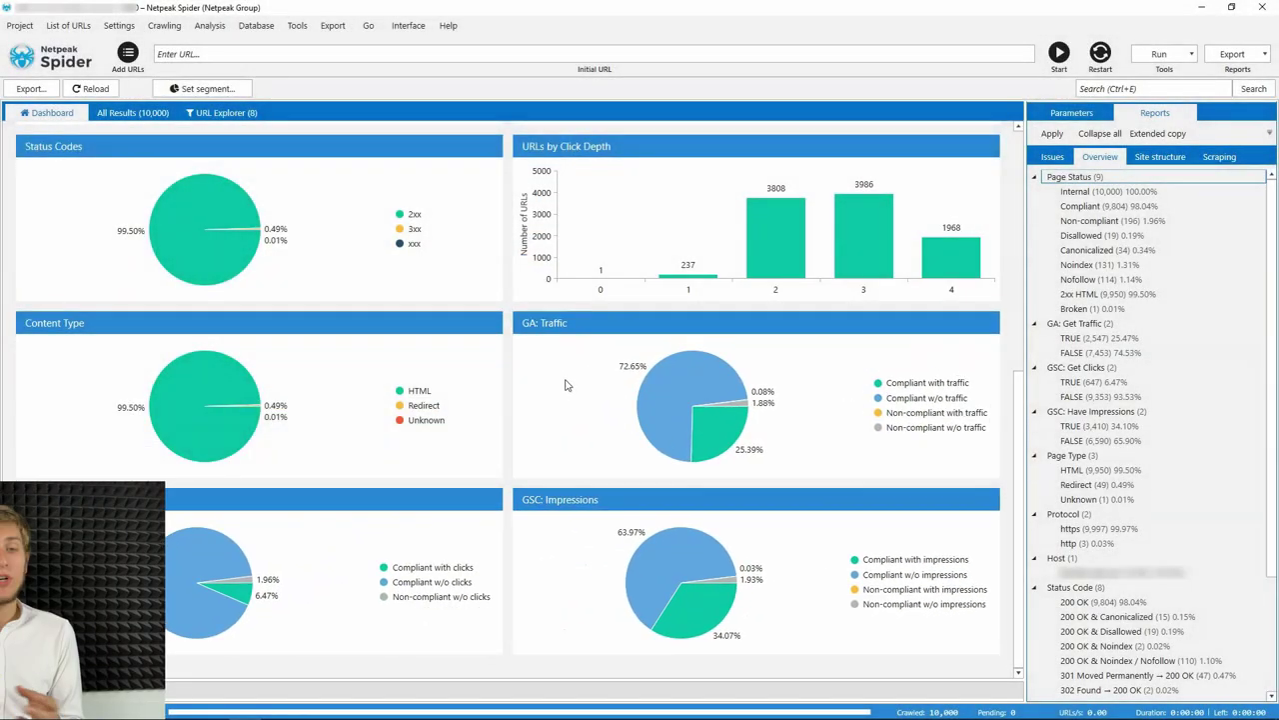
click(667, 423)
mouse_move(668, 423)
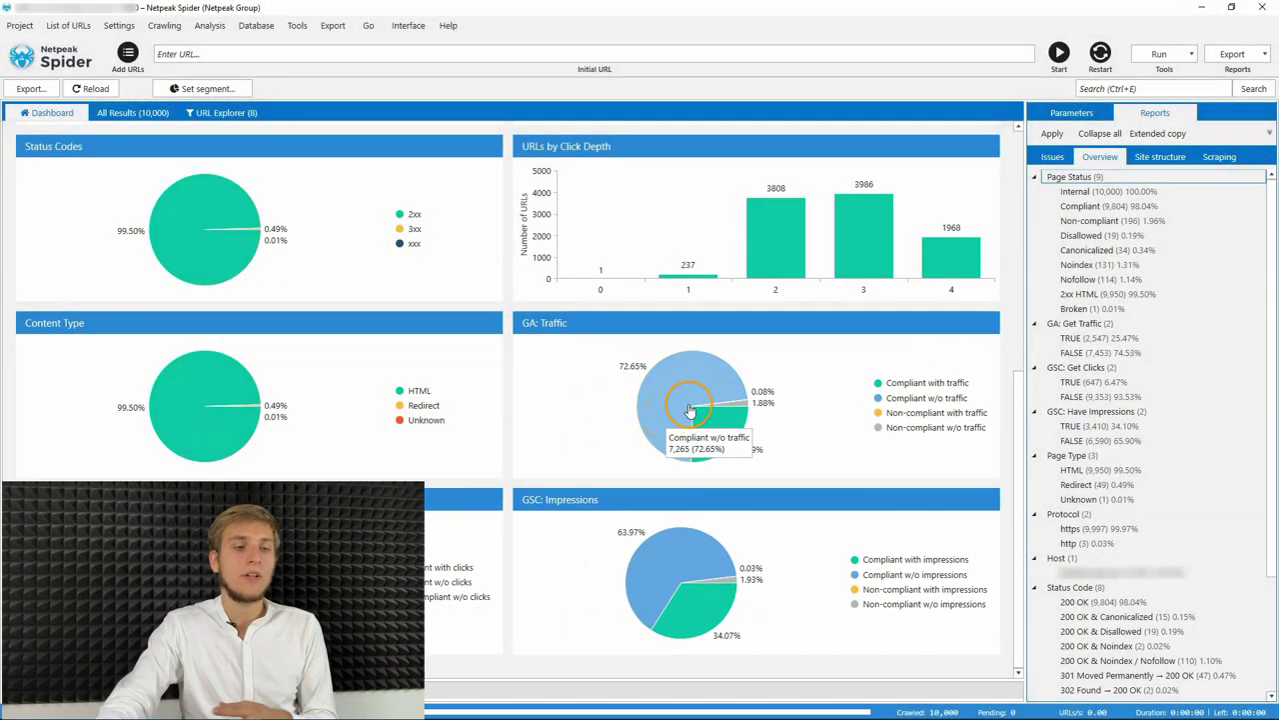
click(763, 415)
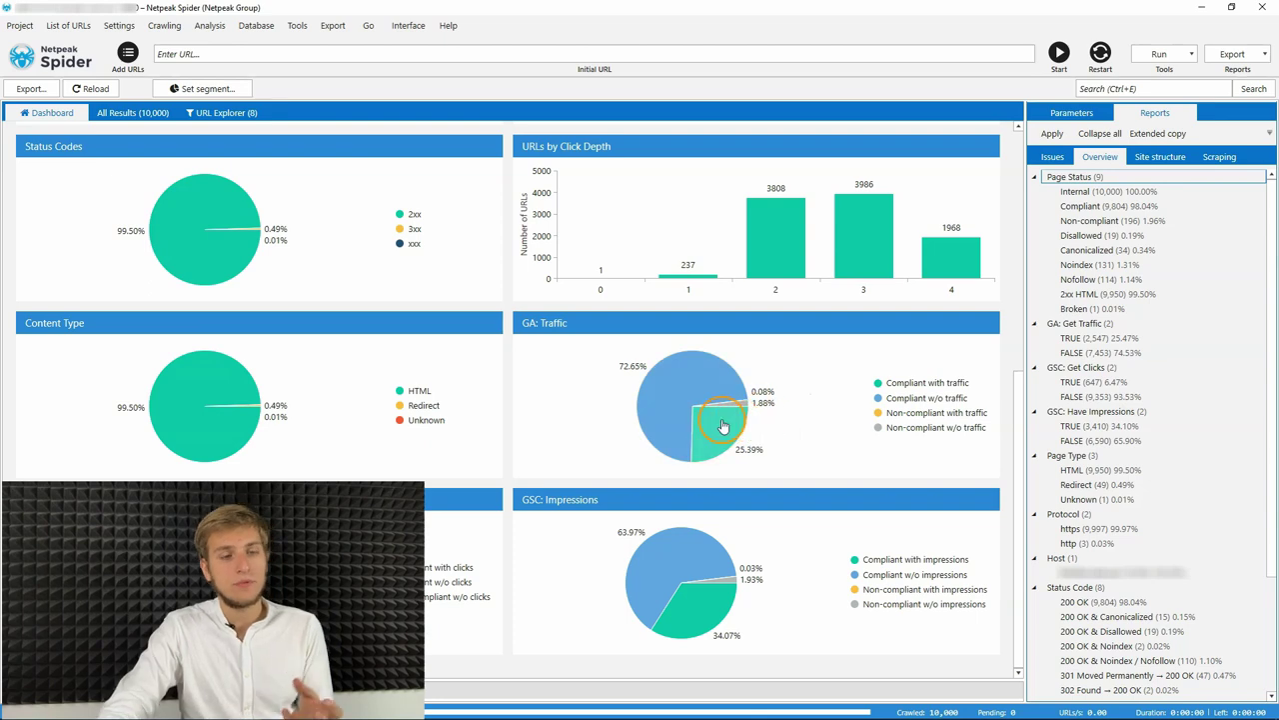
click(714, 436)
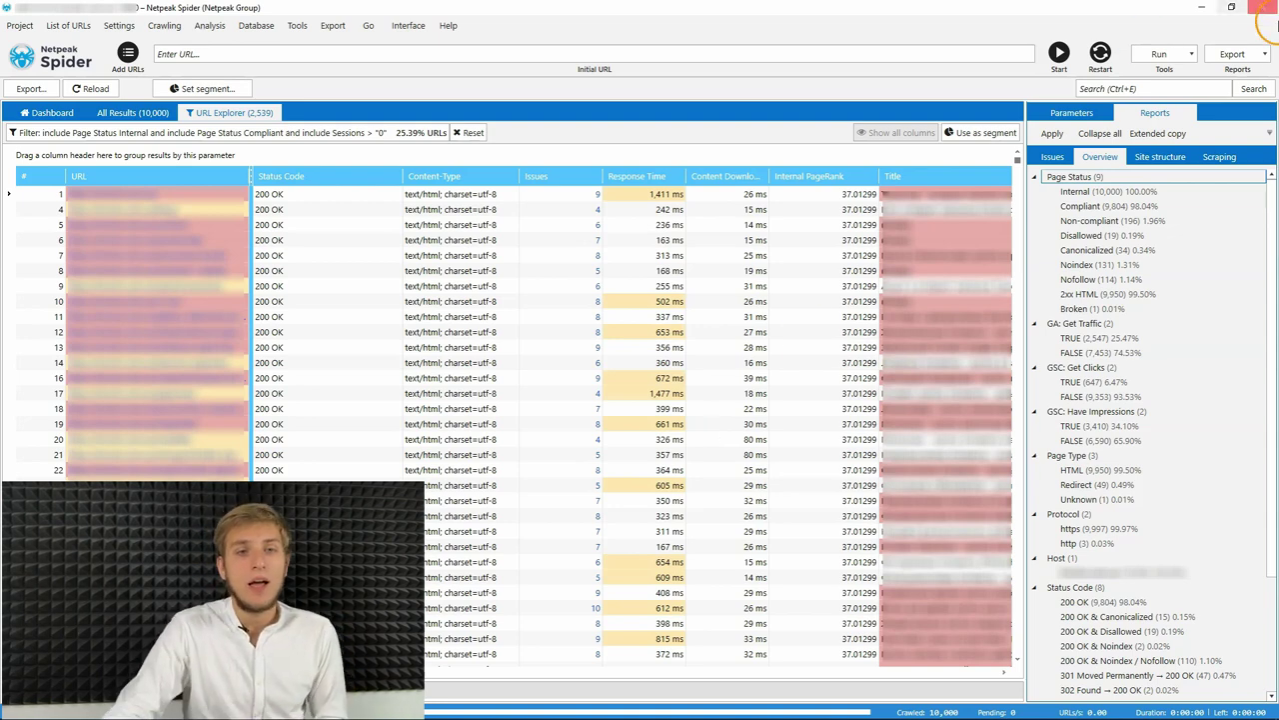
Step: Switch to the Express Audit PDF, examine the Google Analytics traffic and Search Console clicks charts in its Traffic section, and return to Netpeak Spider
click(547, 379)
click(5, 167)
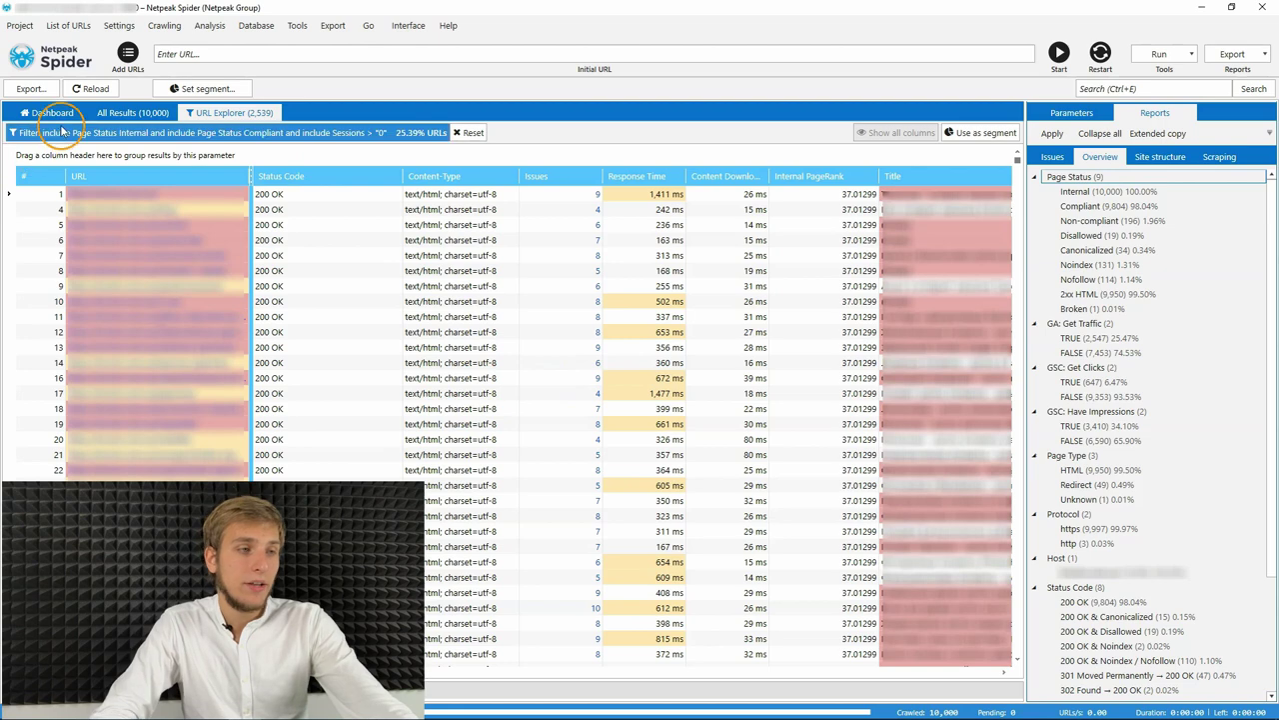
key(alt+Tab)
click(450, 263)
click(516, 265)
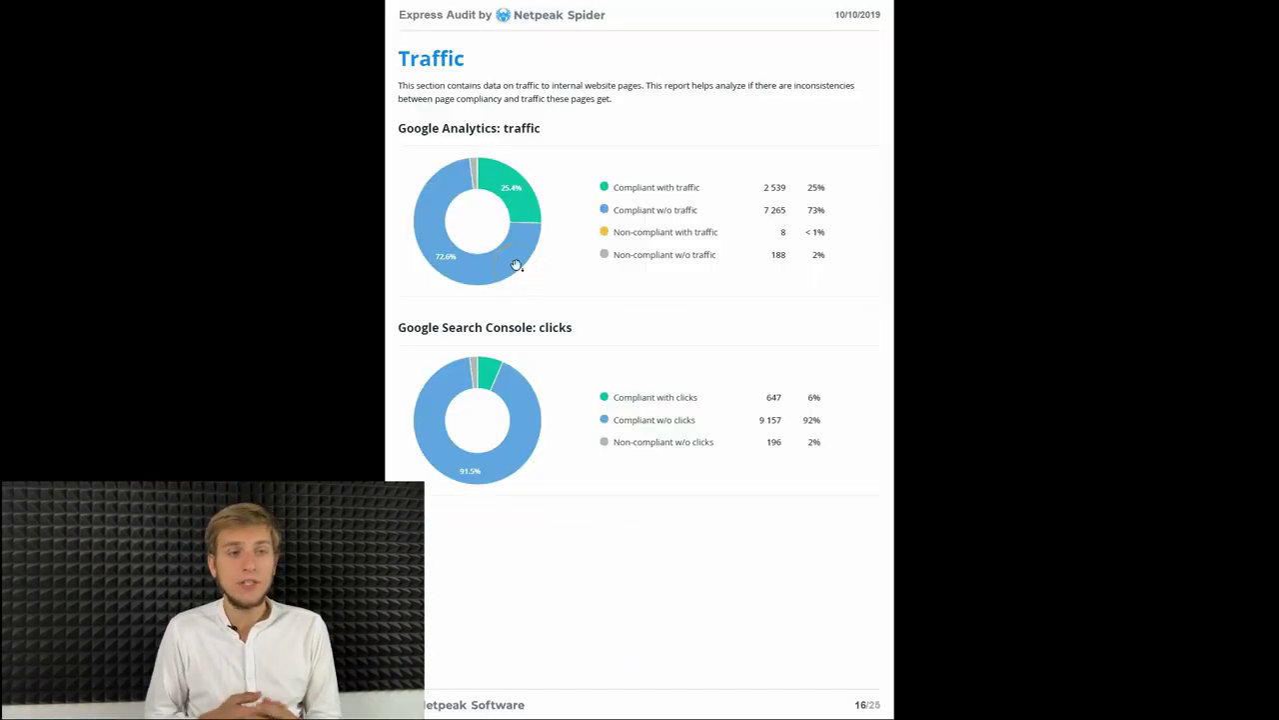
click(530, 232)
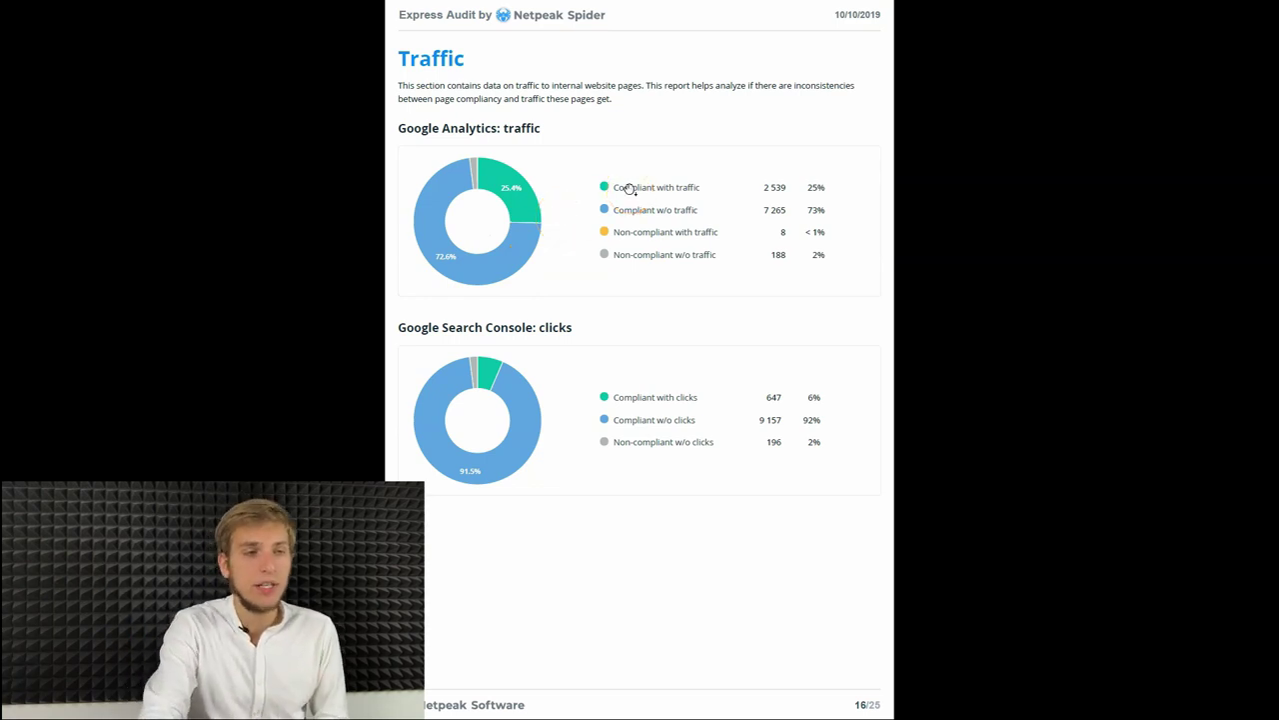
key(Page_Up)
key(Page_Down)
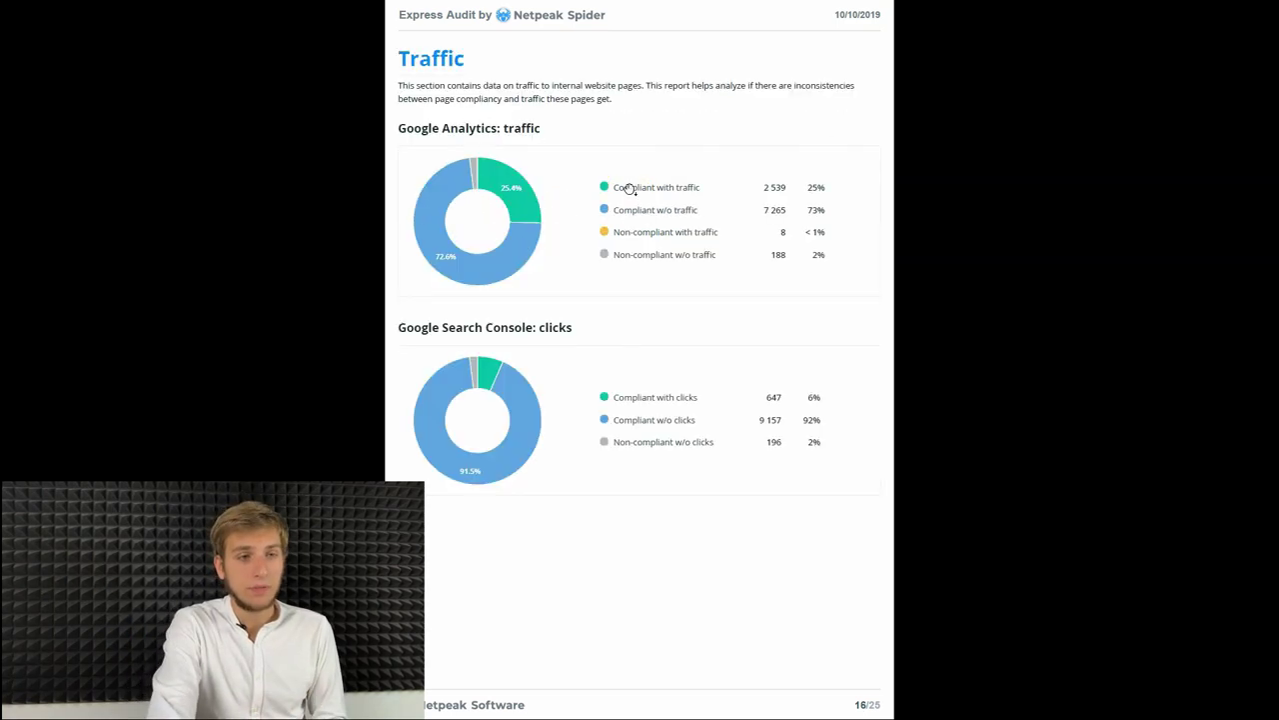
key(alt+Tab)
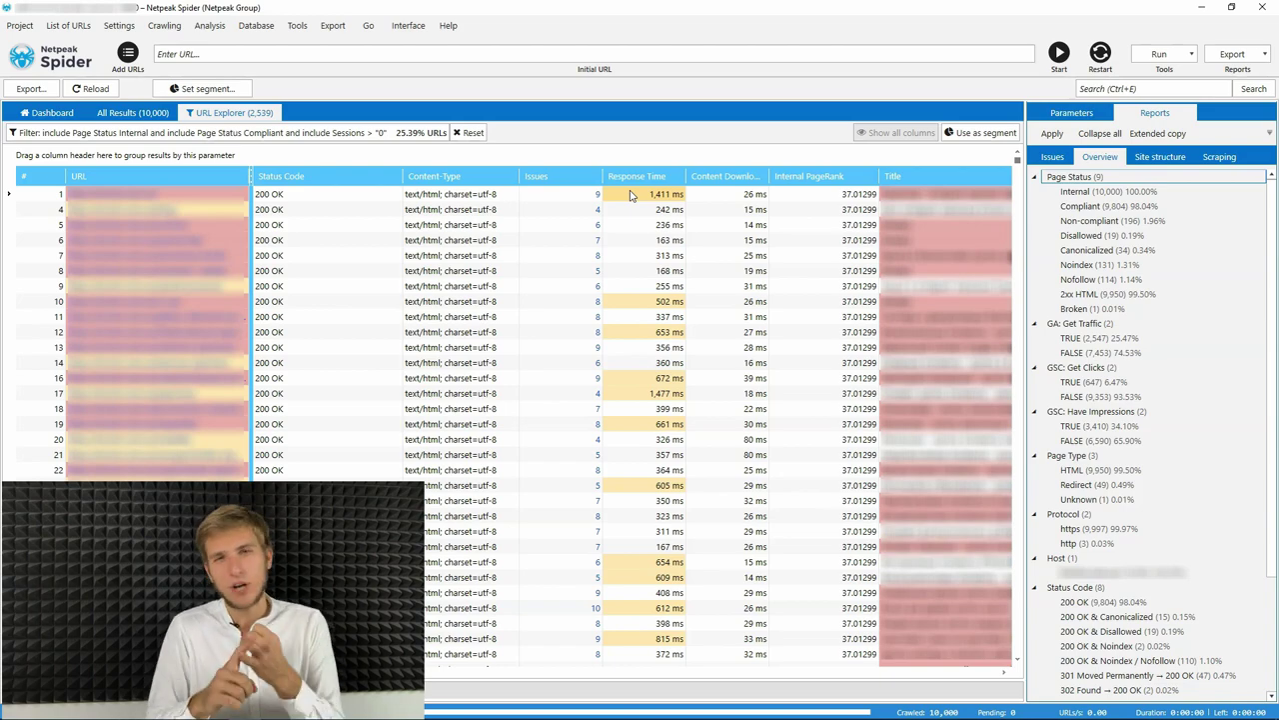
Step: Look up the options for downloading a list of URLs from Google Analytics and Google Search Console
click(68, 25)
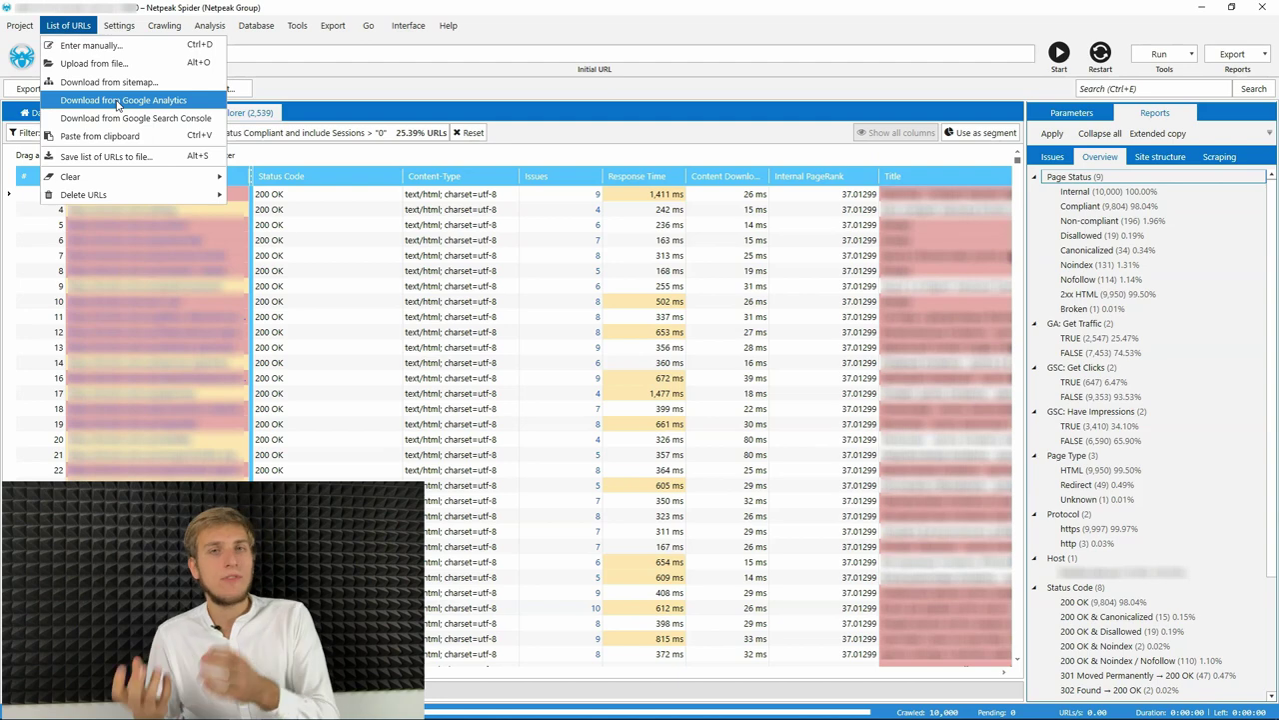
click(536, 94)
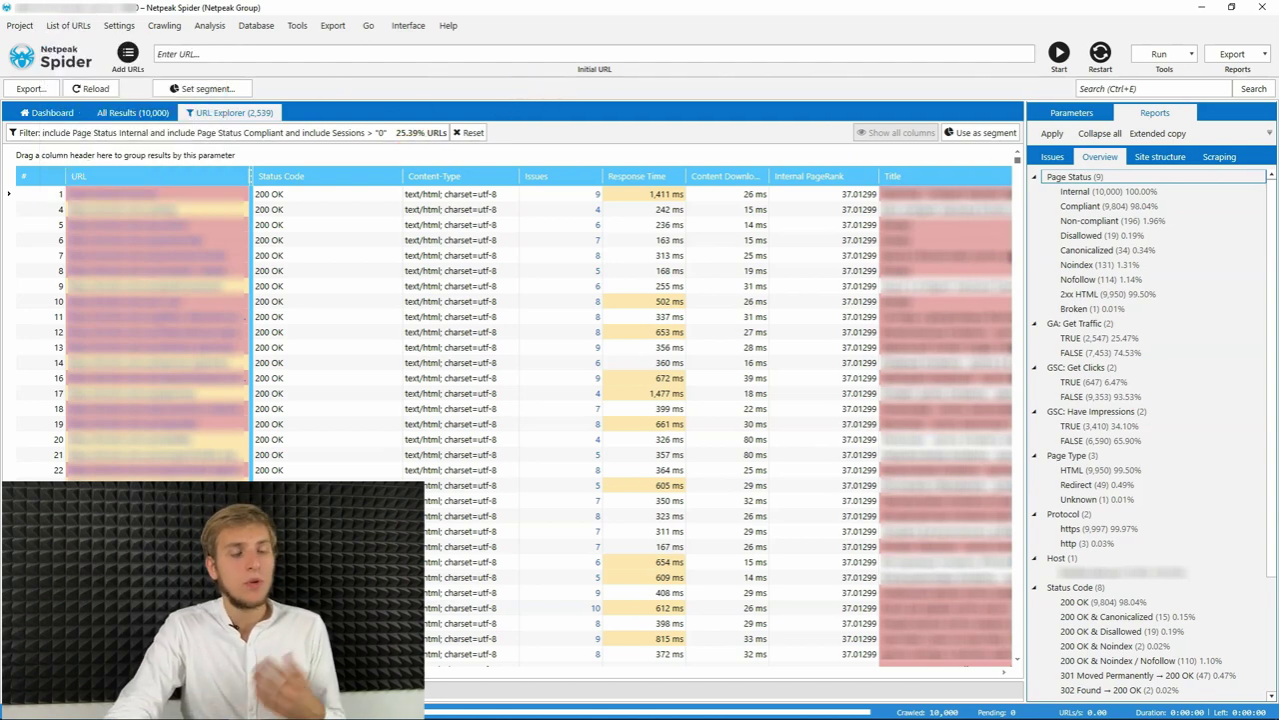
Step: Clear the existing URL filter conditions and filter the crawled pages to those with Click Depth = 0
scroll(520, 400, right, 5)
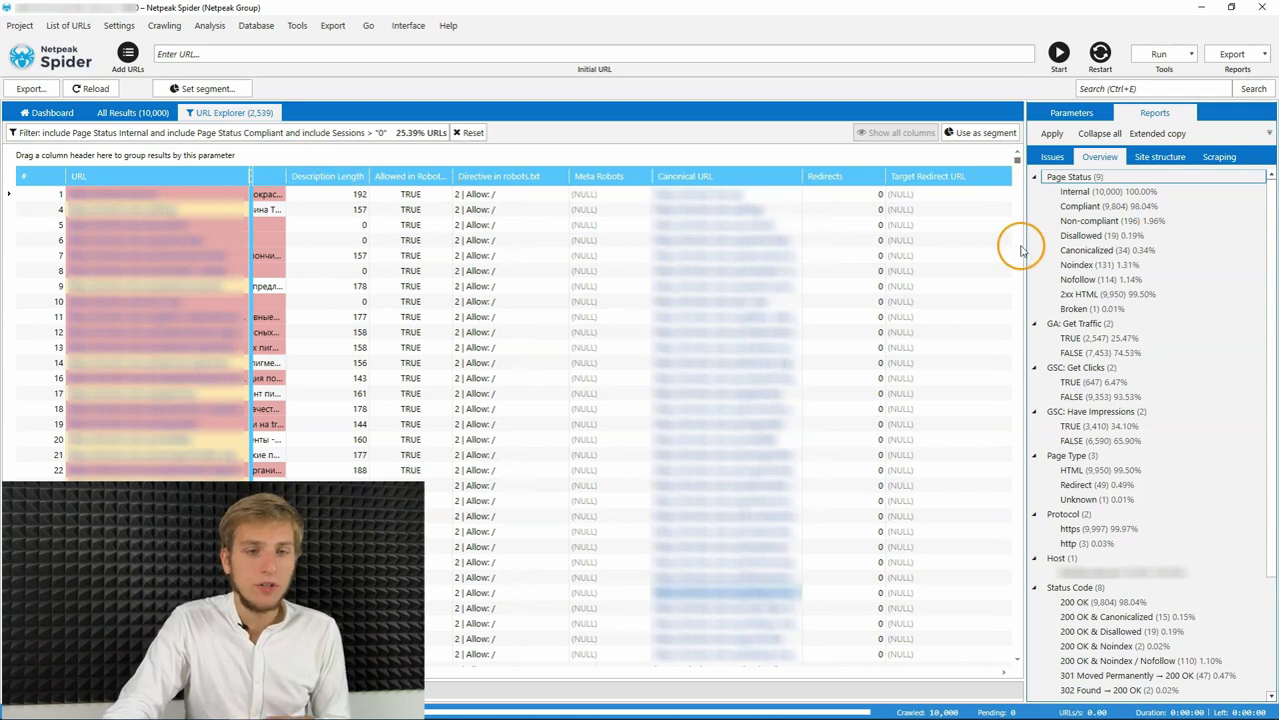
click(244, 137)
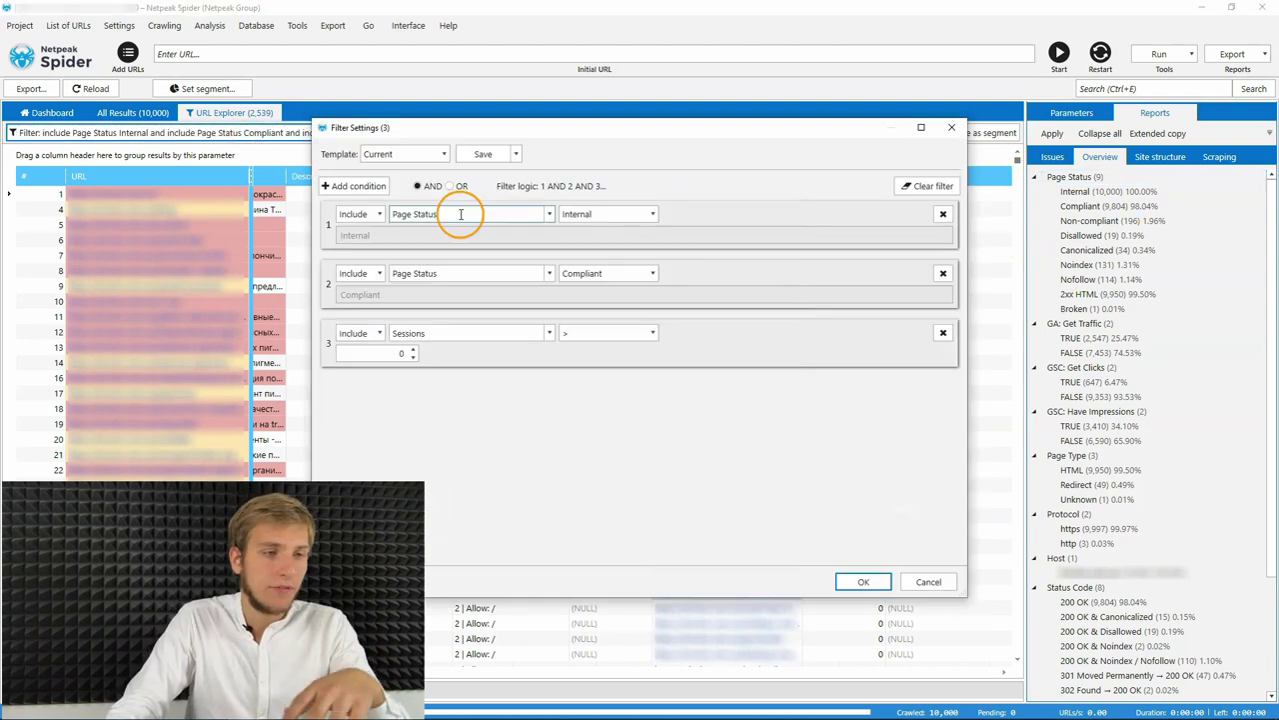
click(913, 190)
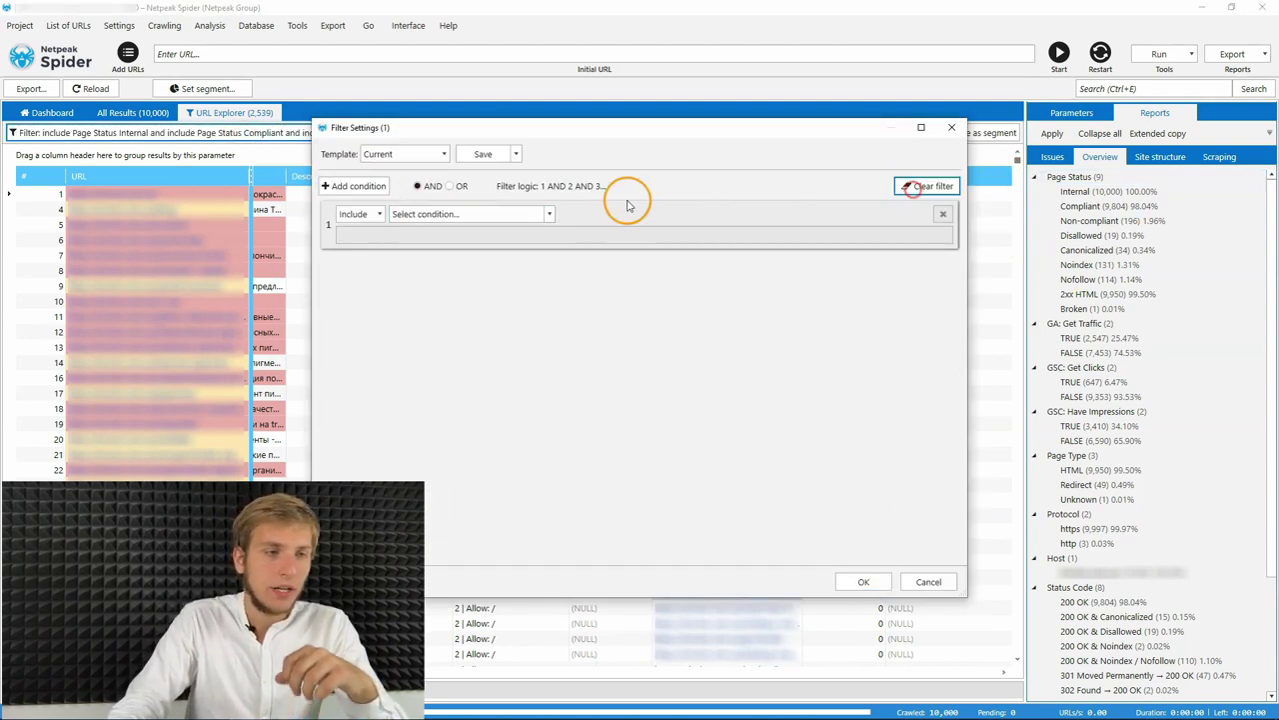
click(446, 214)
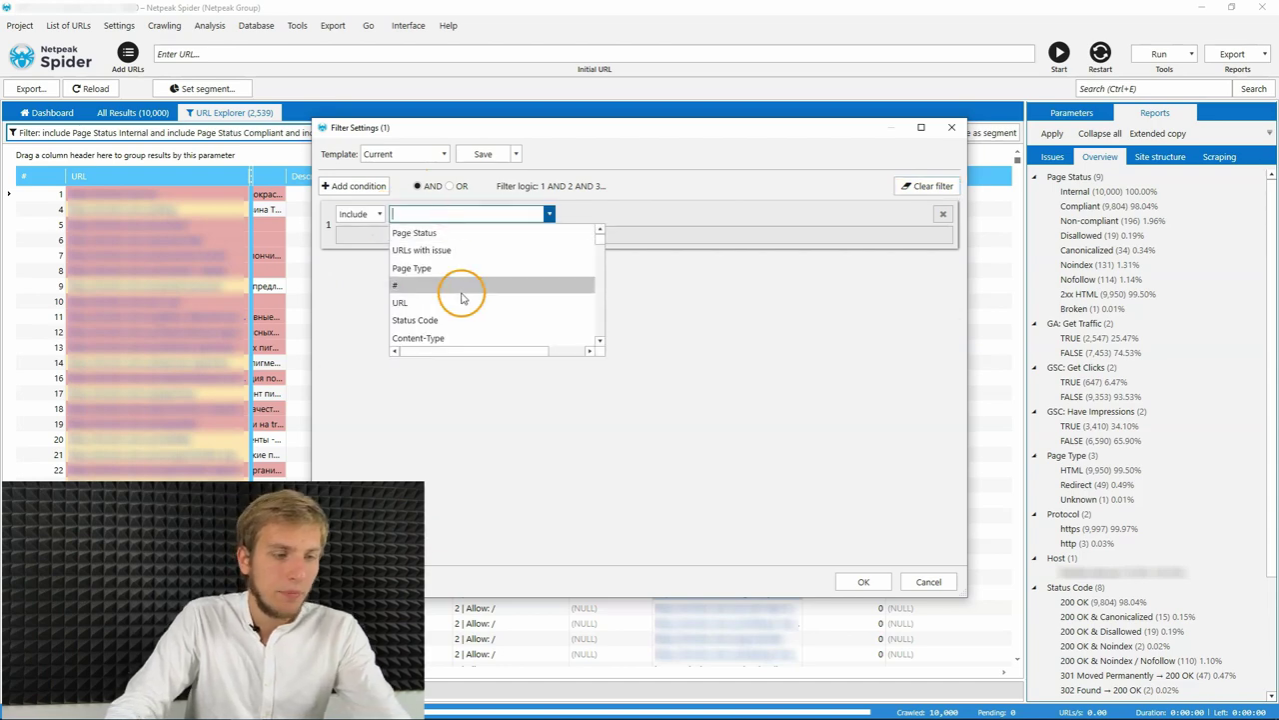
text(de)
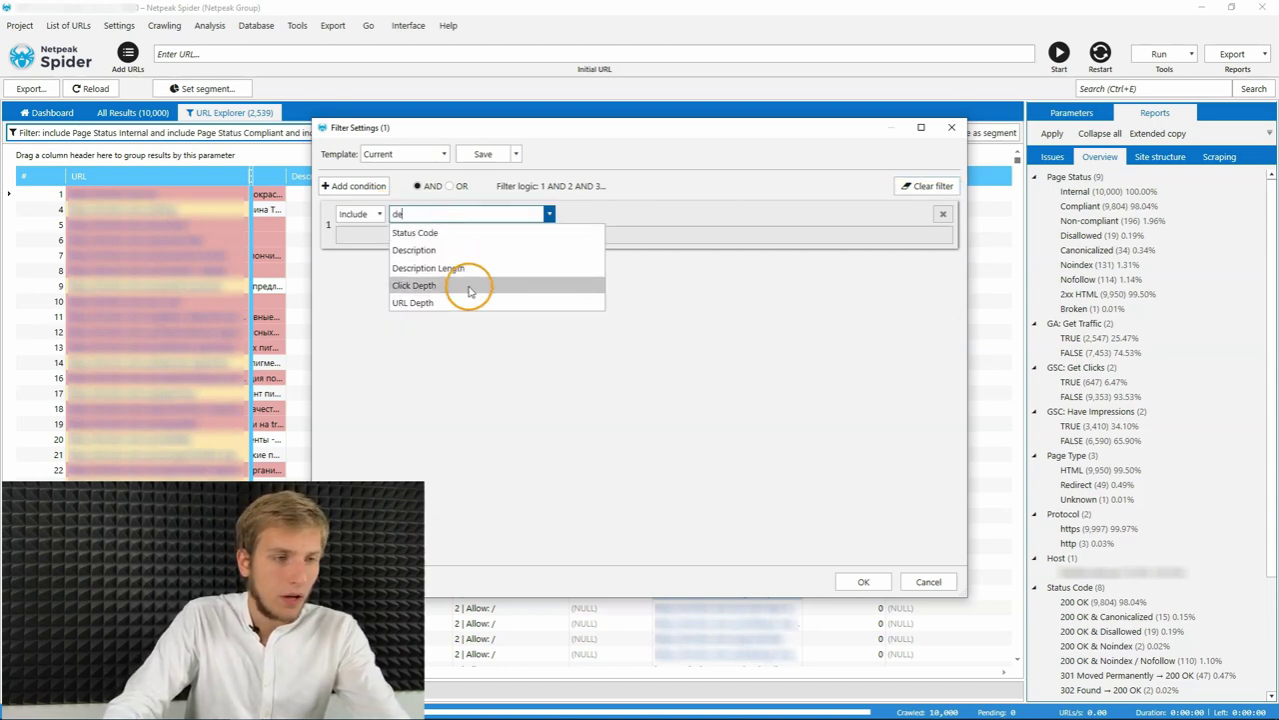
click(469, 288)
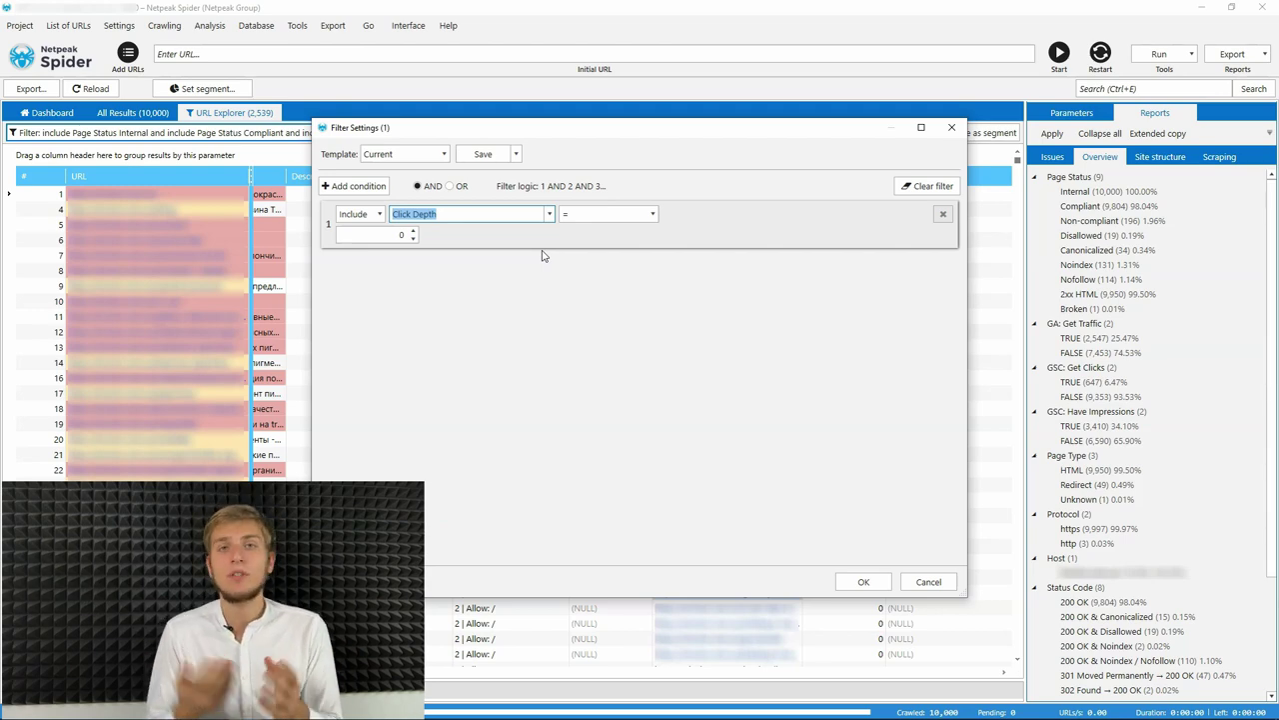
click(859, 583)
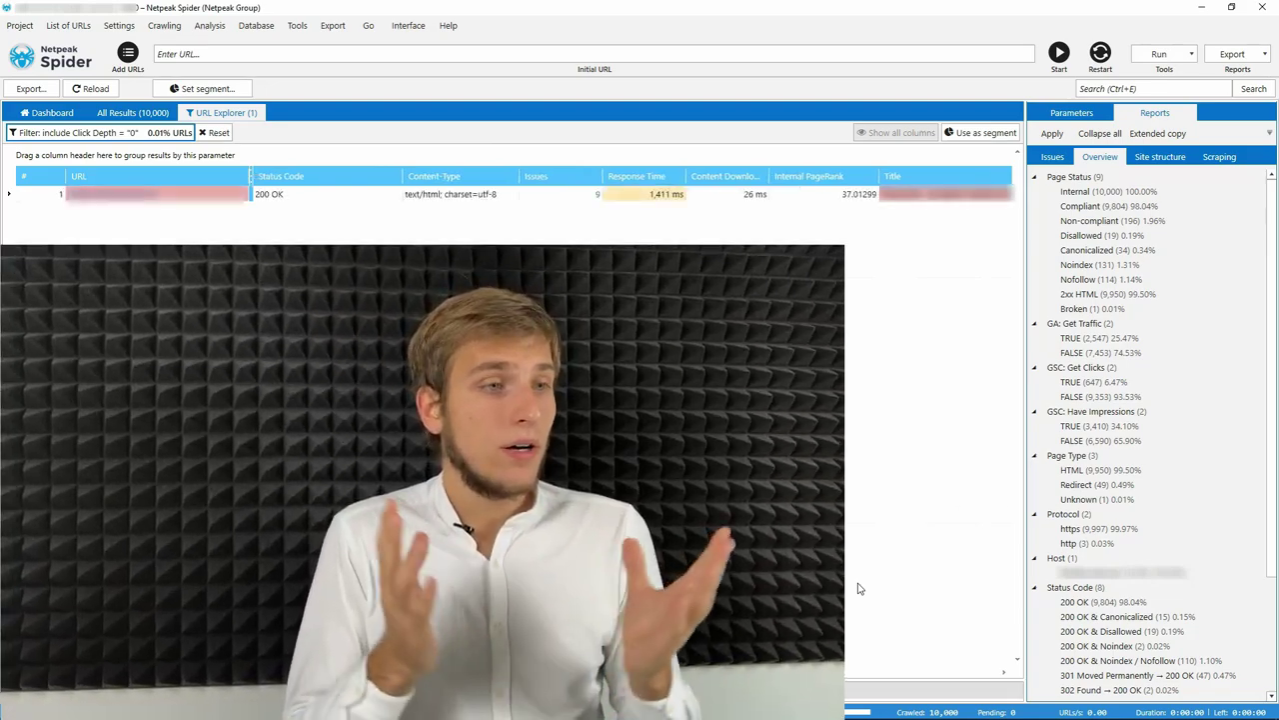